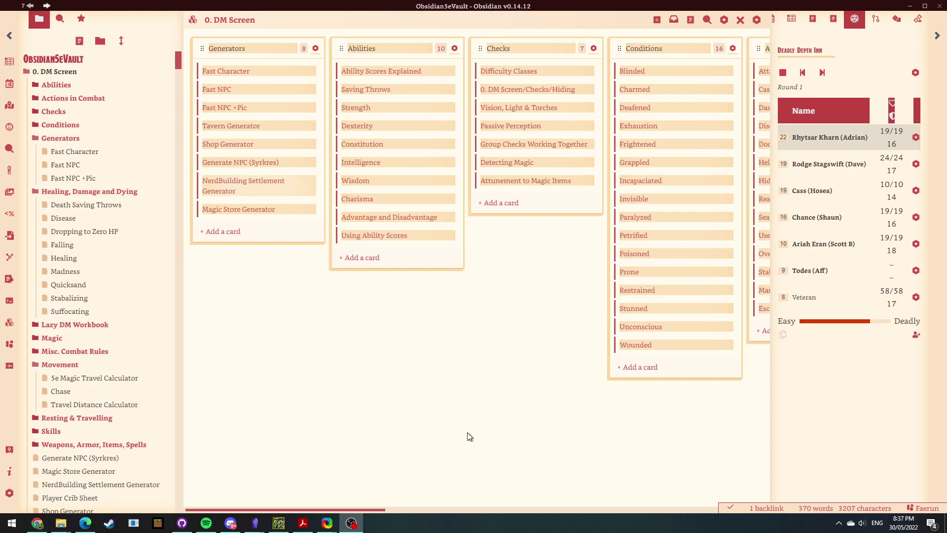
Open the Faerun note from the file explorer, replacing the DM Screen board with its world map.
{"action": "left_click", "coordinate": [469, 437]}
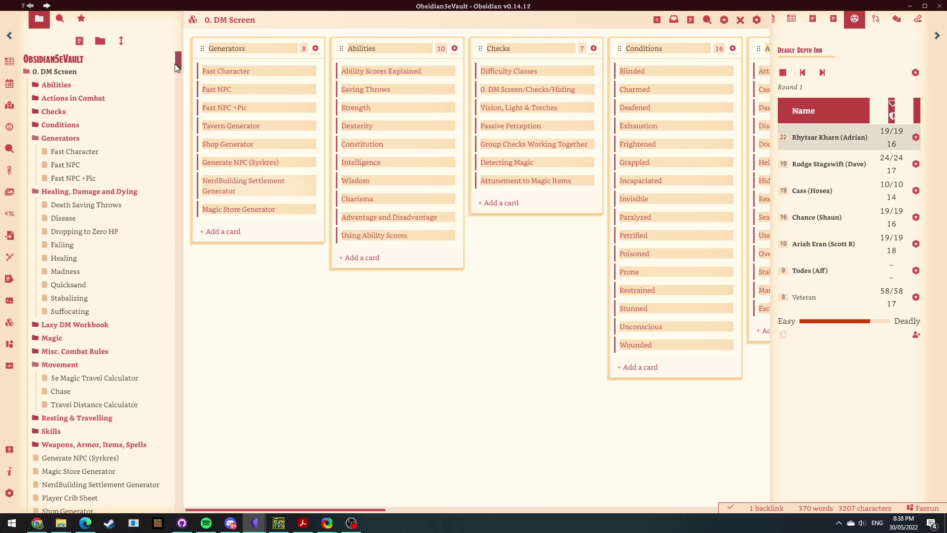
{"action": "left_click_drag", "start_coordinate": [178, 59], "coordinate": [218, 81]}
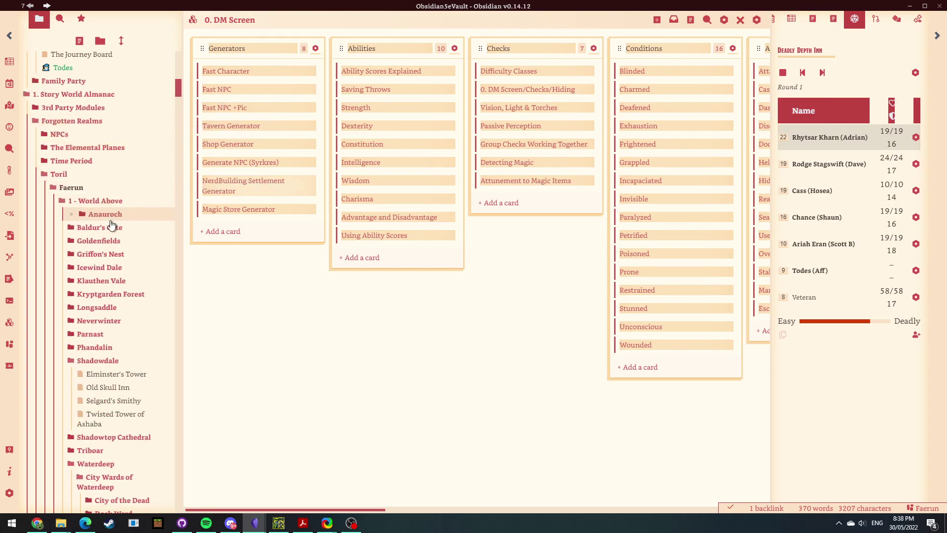
{"action": "left_click", "coordinate": [71, 188]}
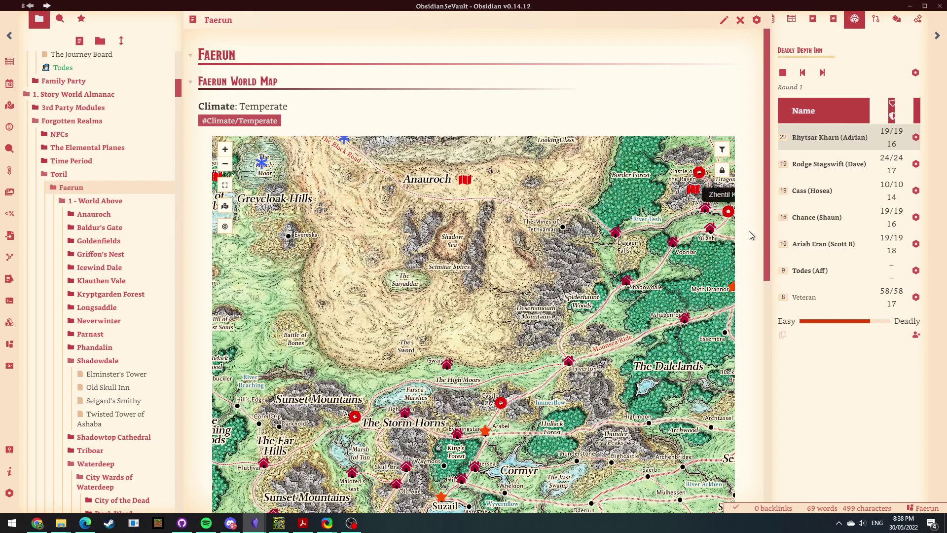
{"action": "scroll", "coordinate": [770, 236], "scroll_direction": "down", "scroll_amount": 2}
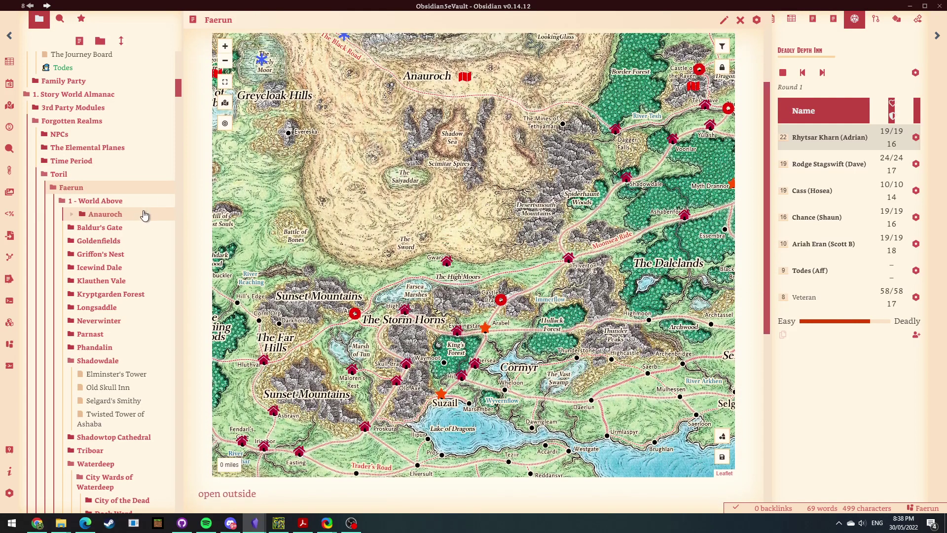
{"action": "scroll", "coordinate": [119, 164], "scroll_direction": "up", "scroll_amount": 1}
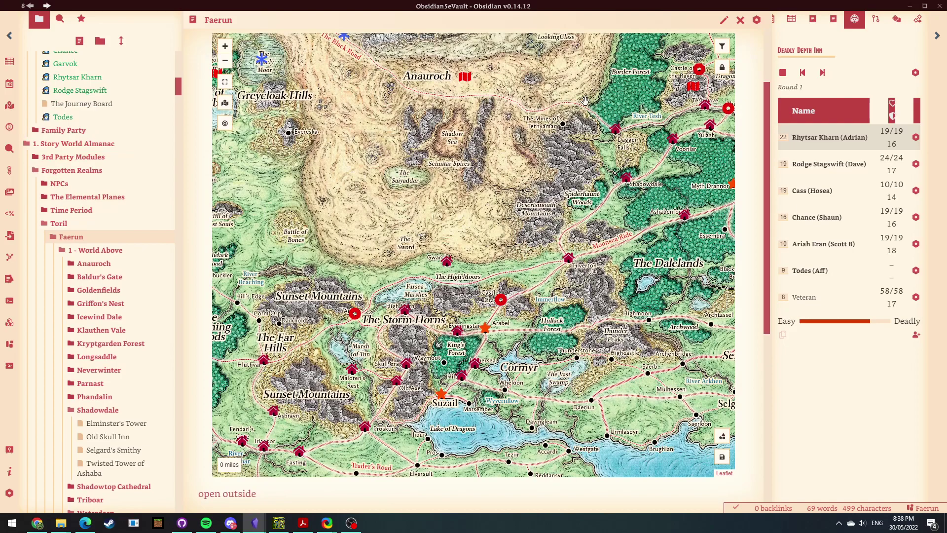
{"action": "scroll", "coordinate": [148, 212], "scroll_direction": "up", "scroll_amount": 10}
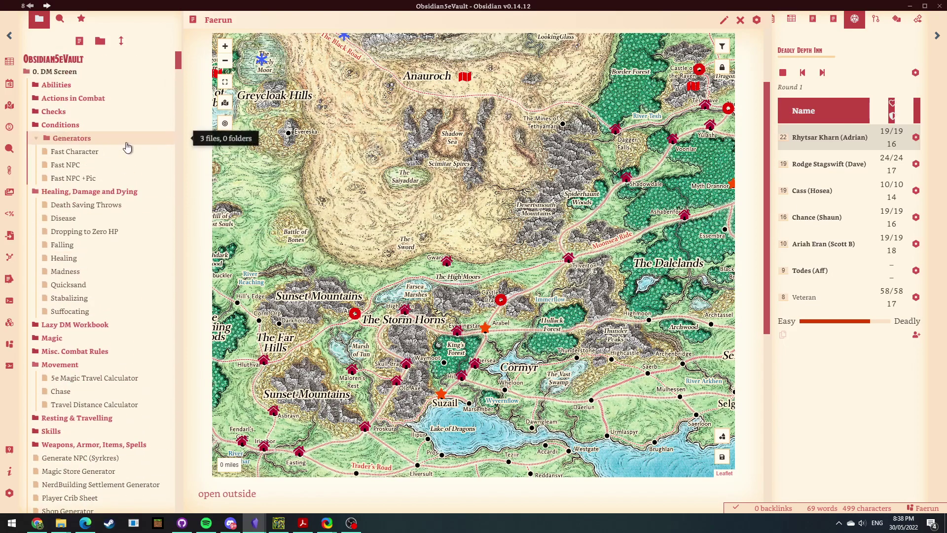
{"action": "scroll", "coordinate": [58, 182], "scroll_direction": "down", "scroll_amount": 9}
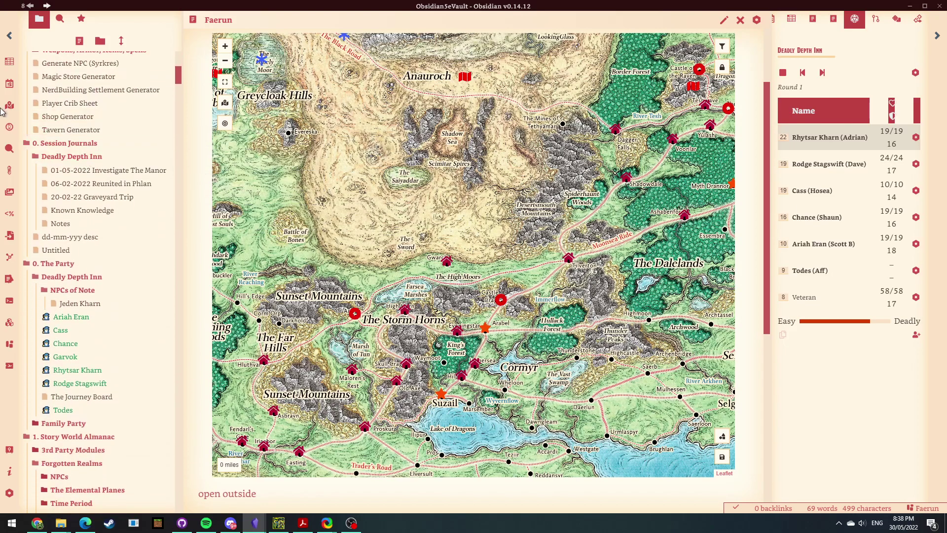
{"action": "scroll", "coordinate": [66, 226], "scroll_direction": "down", "scroll_amount": 2}
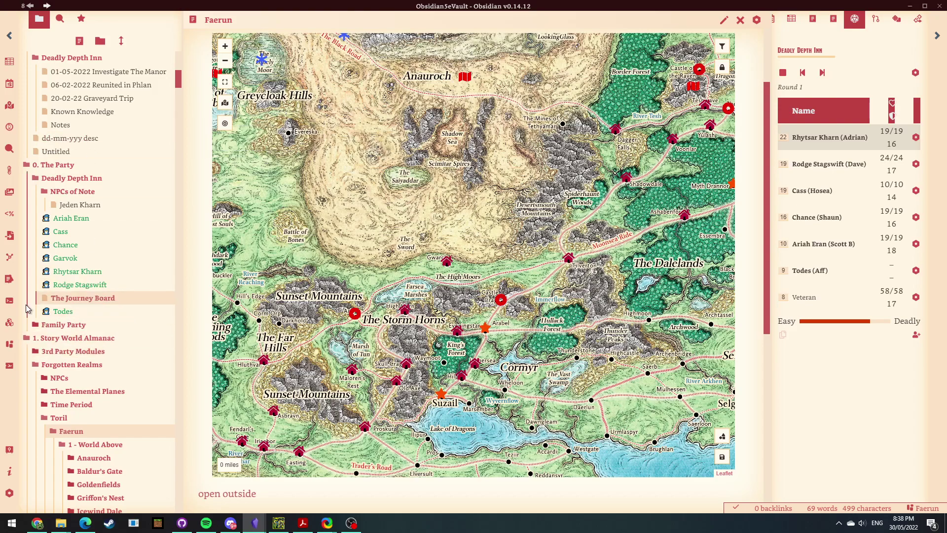
Open The Journey Board canvas and pan to the Shadowdale map of towns and distances.
{"action": "left_click", "coordinate": [84, 297]}
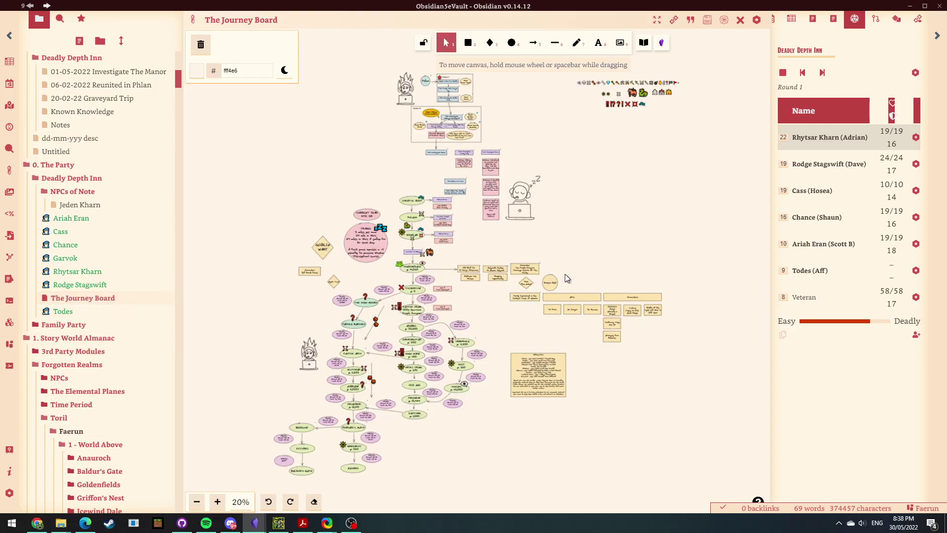
{"action": "scroll", "coordinate": [609, 222], "scroll_direction": "up", "scroll_amount": 3}
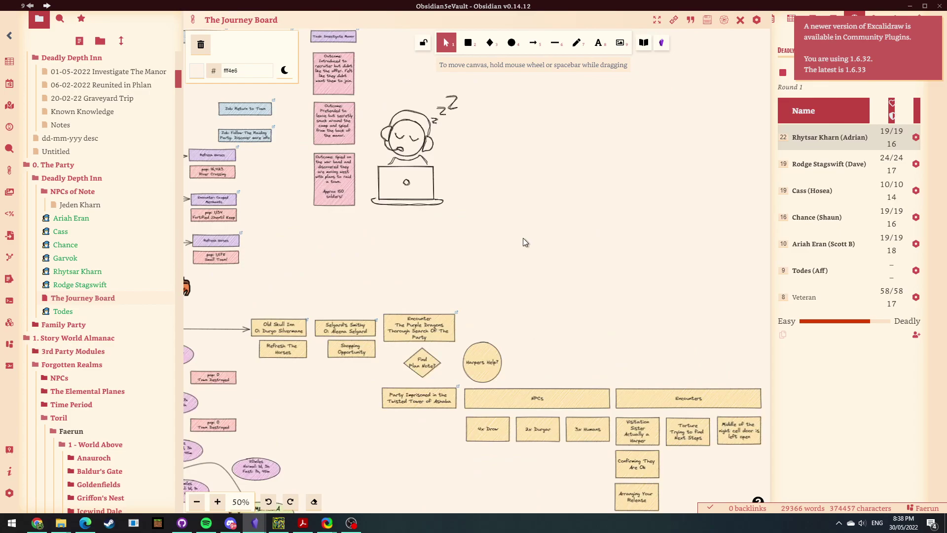
{"action": "right_click", "coordinate": [387, 250]}
{"action": "left_click_drag", "start_coordinate": [387, 250], "coordinate": [706, 133]}
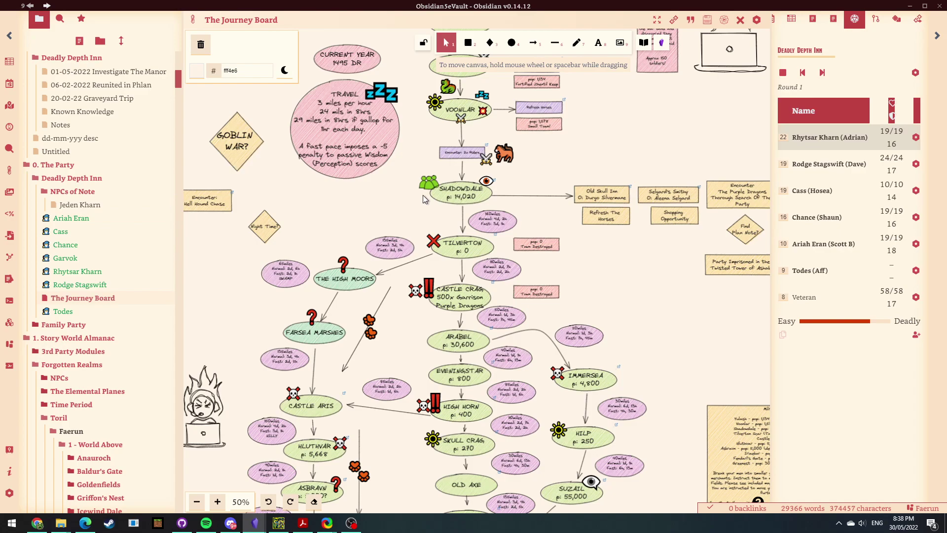
{"action": "scroll", "coordinate": [404, 207], "scroll_direction": "down", "scroll_amount": 2}
{"action": "scroll", "coordinate": [404, 207], "scroll_direction": "left", "scroll_amount": 2}
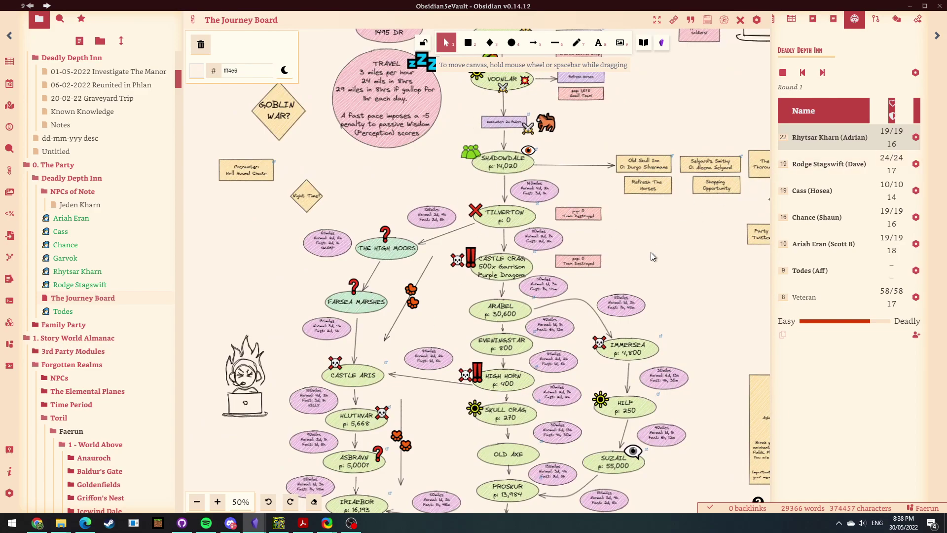
{"action": "scroll", "coordinate": [669, 283], "scroll_direction": "up", "scroll_amount": 2}
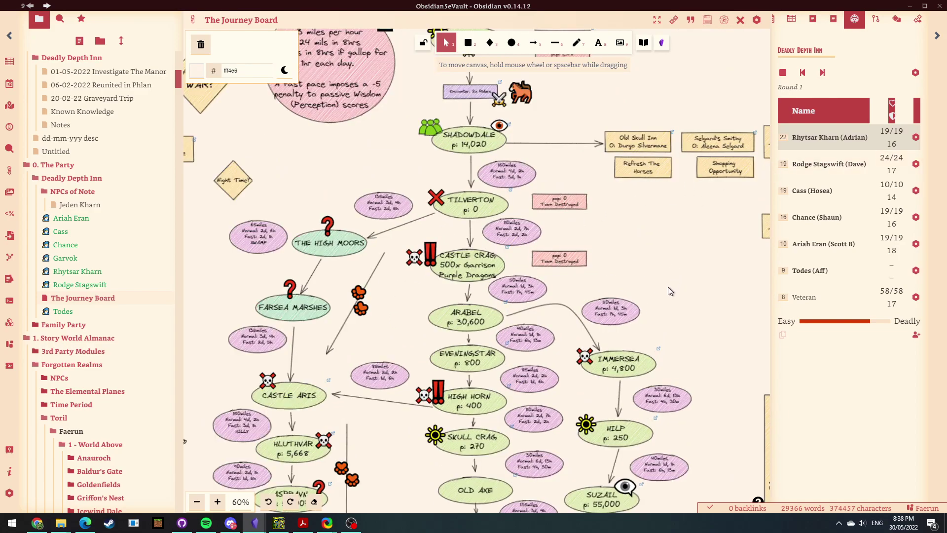
{"action": "left_click_drag", "start_coordinate": [664, 260], "coordinate": [726, 206]}
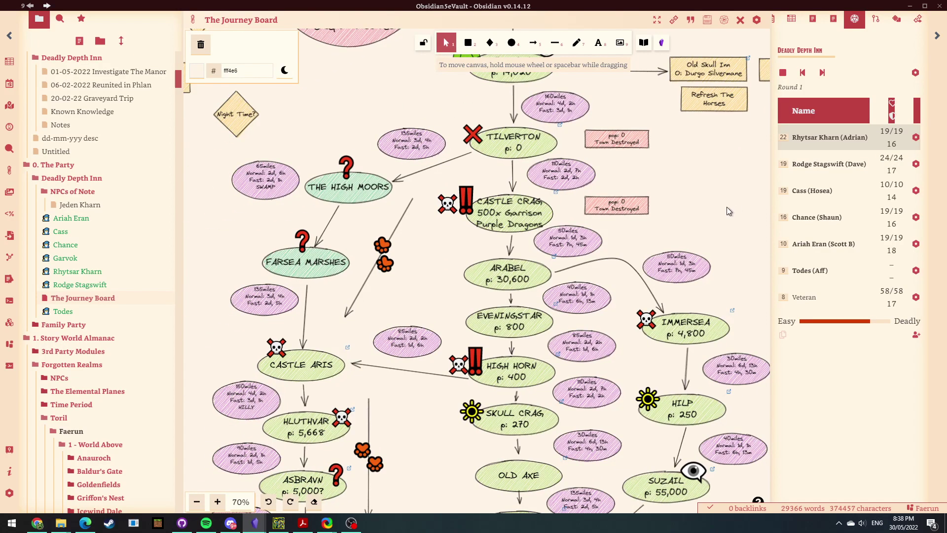
Cycle through the Faerun, Journey Board and DM Screen workspaces from the status-bar picker.
{"action": "left_click", "coordinate": [924, 508]}
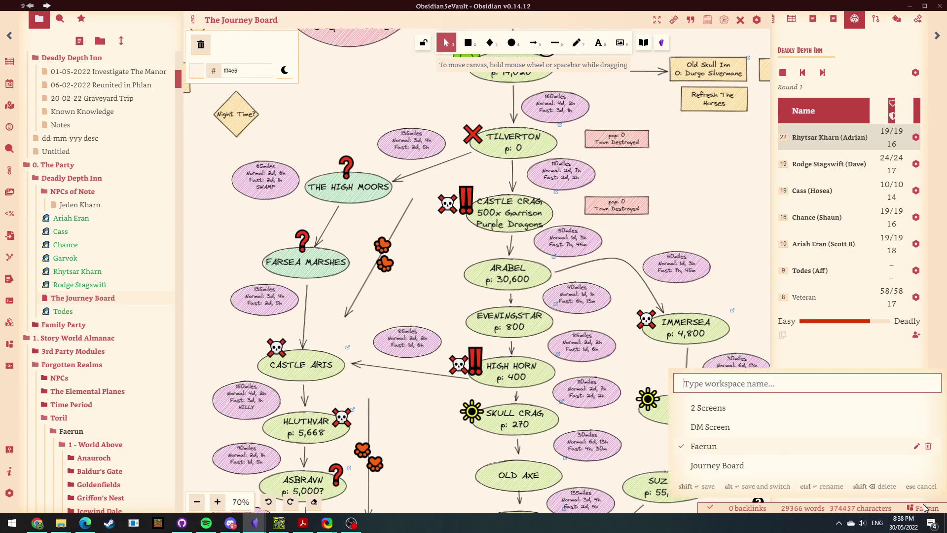
{"action": "left_click", "coordinate": [703, 447]}
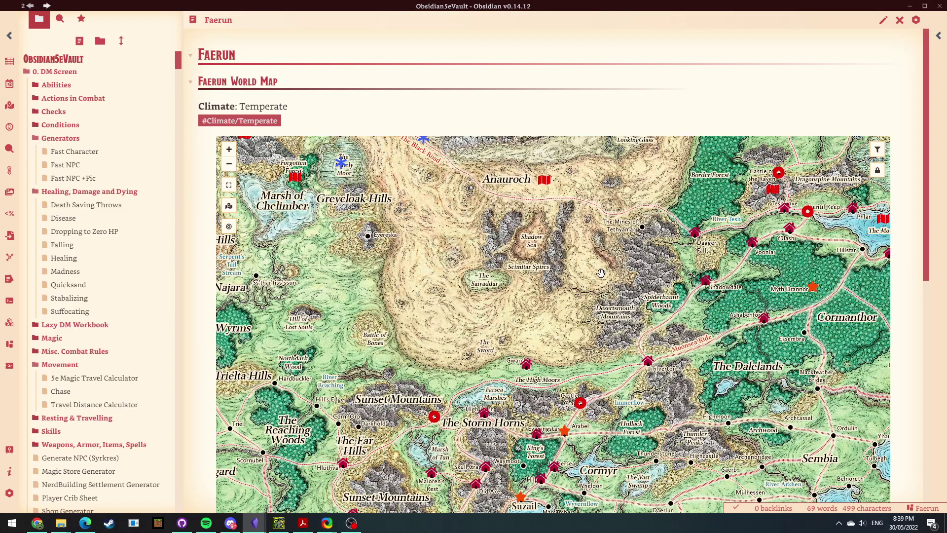
{"action": "left_click", "coordinate": [924, 508]}
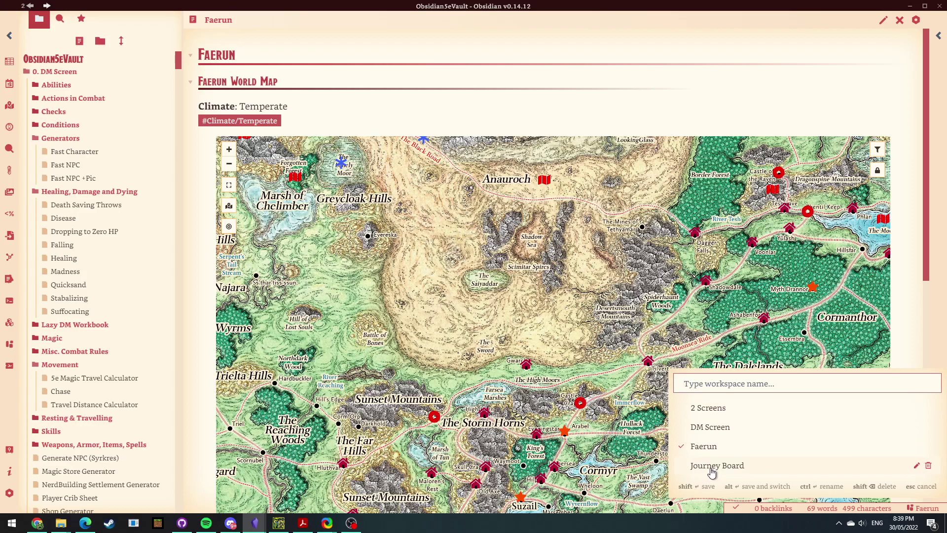
{"action": "left_click", "coordinate": [743, 467]}
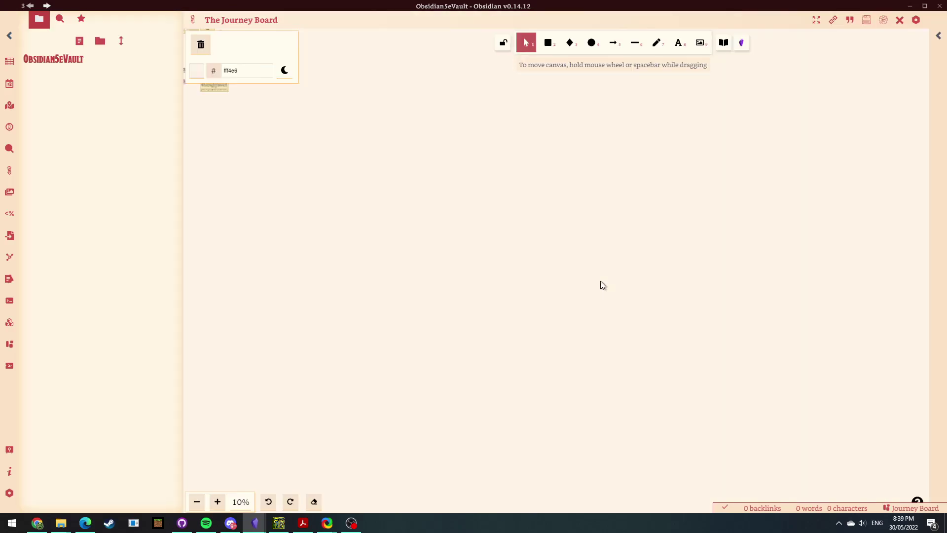
{"action": "scroll", "coordinate": [634, 255], "scroll_direction": "up", "scroll_amount": 2}
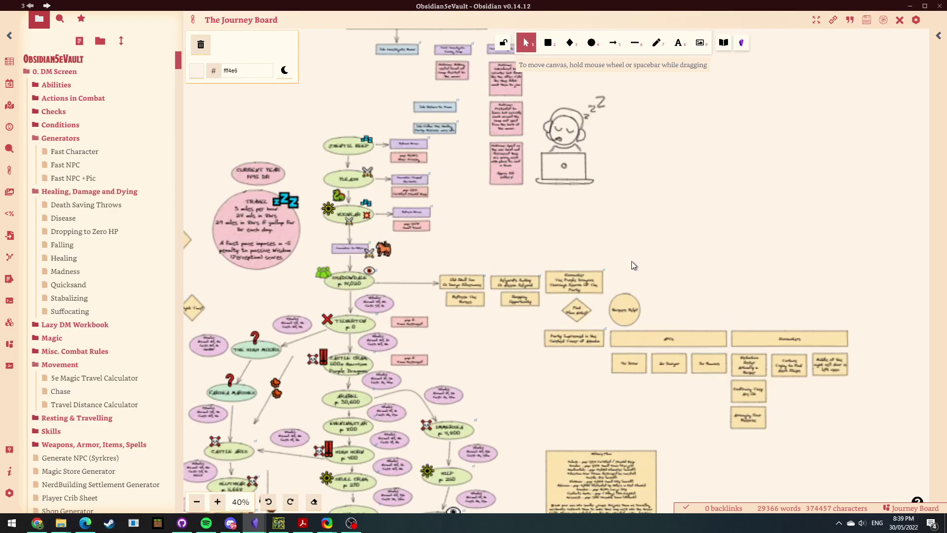
{"action": "left_click", "coordinate": [894, 513]}
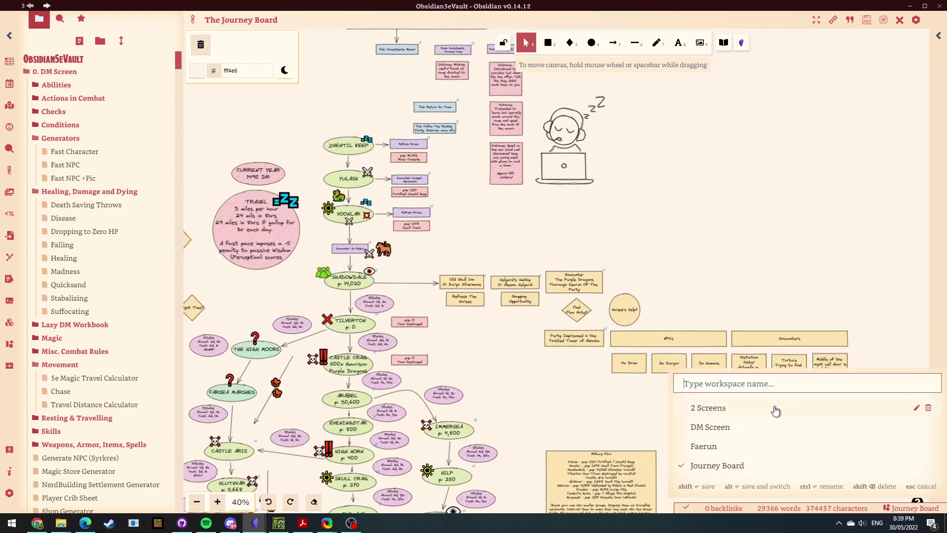
{"action": "left_click", "coordinate": [701, 425]}
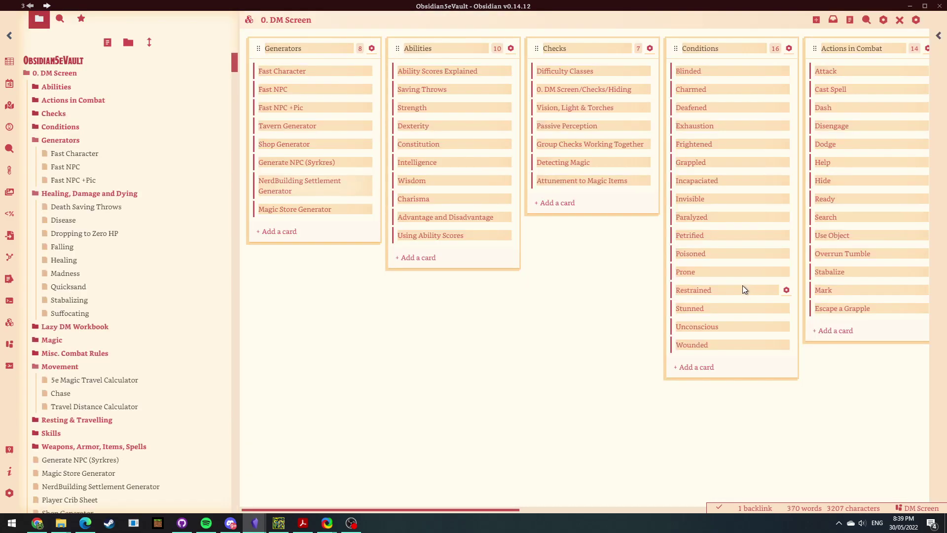
{"action": "left_click", "coordinate": [917, 508]}
Dismiss the workspace list, then load the Journey Board workspace and zoom its canvas.
{"action": "left_click", "coordinate": [487, 386]}
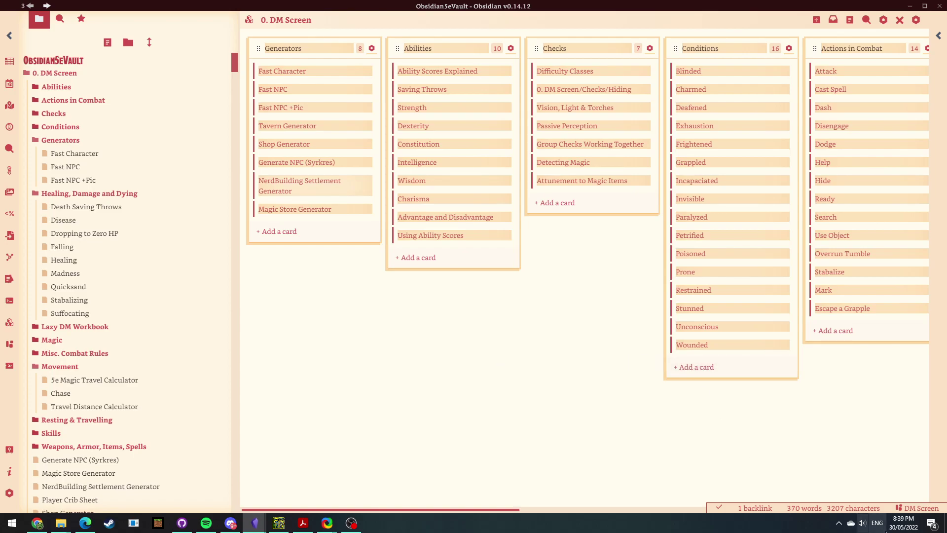
{"action": "left_click", "coordinate": [918, 508]}
{"action": "left_click", "coordinate": [715, 466]}
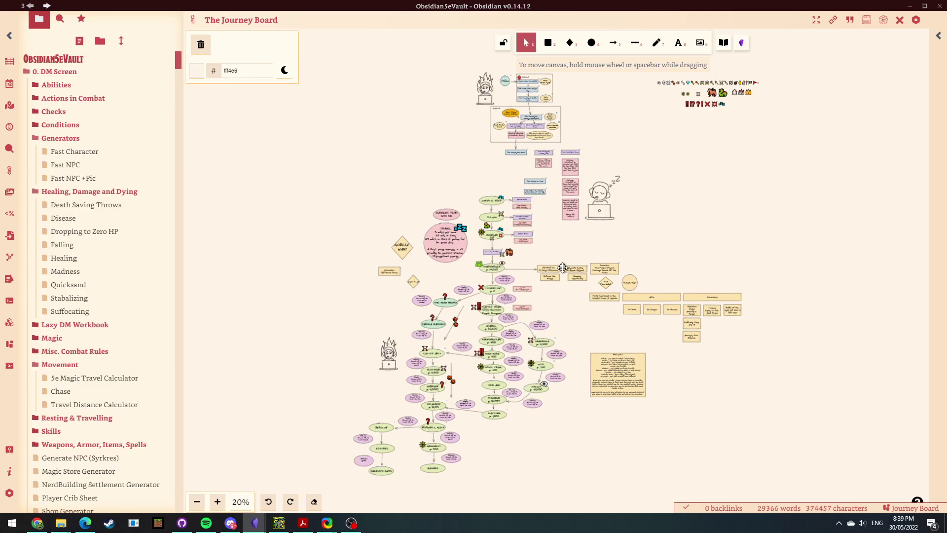
{"action": "scroll", "coordinate": [557, 279], "scroll_direction": "up", "scroll_amount": 3}
{"action": "scroll", "coordinate": [549, 309], "scroll_direction": "down", "scroll_amount": 2}
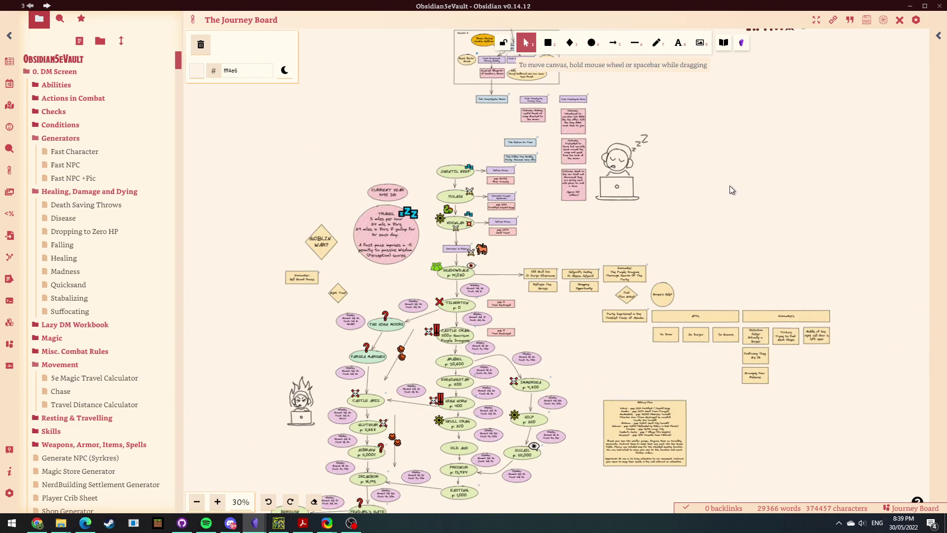
{"action": "left_click", "coordinate": [8, 492]}
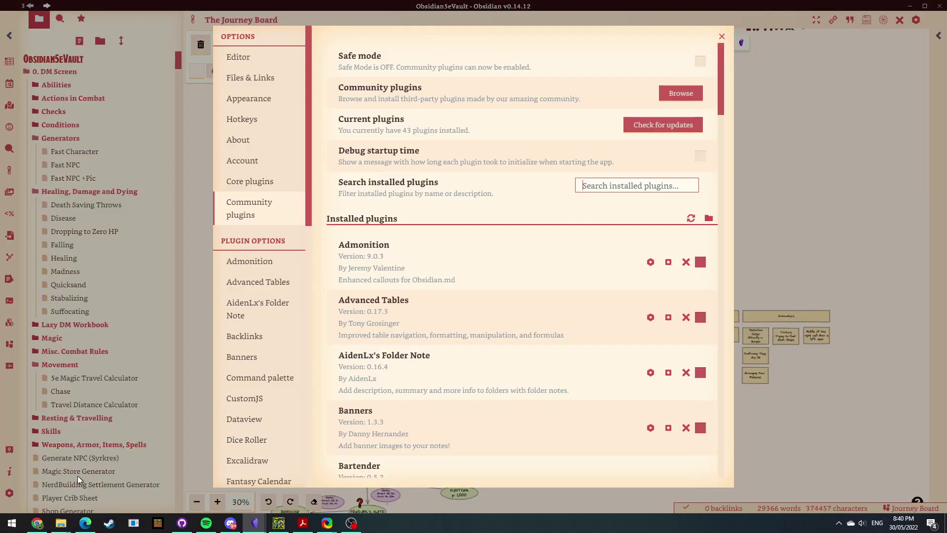
{"action": "left_click", "coordinate": [251, 181]}
{"action": "scroll", "coordinate": [504, 197], "scroll_direction": "down", "scroll_amount": 10}
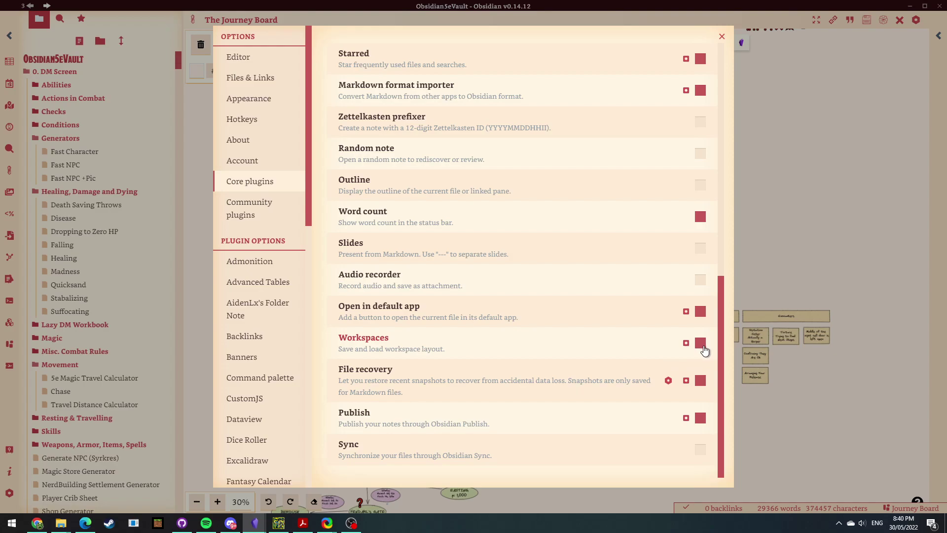
{"action": "left_click", "coordinate": [686, 343]}
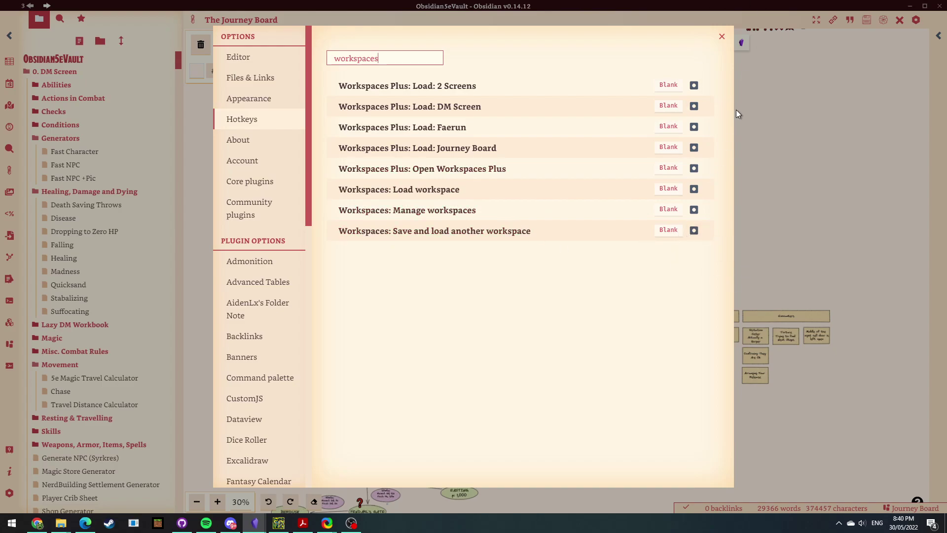
{"action": "left_click", "coordinate": [721, 37]}
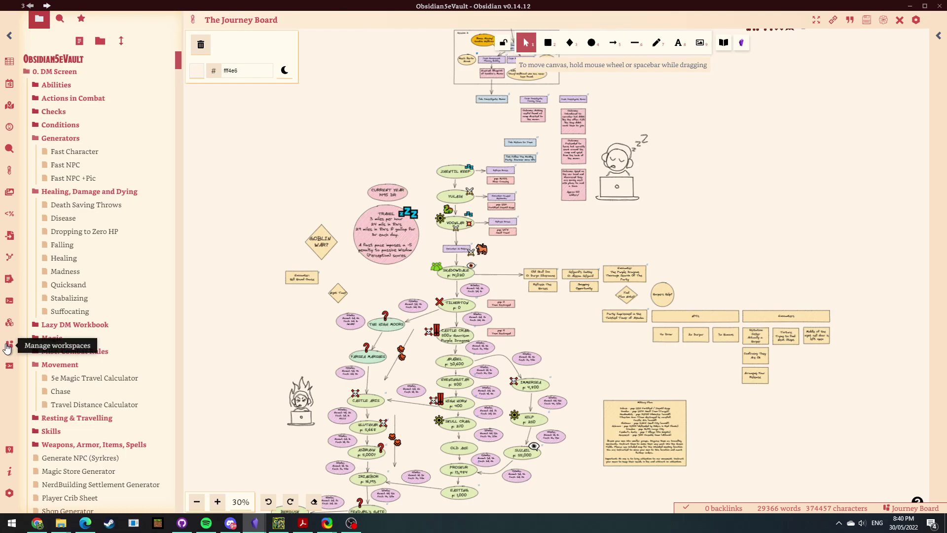
Load the Faerun workspace, then open the 5e Magic Travel Calculator and Chase notes.
{"action": "left_click", "coordinate": [7, 348]}
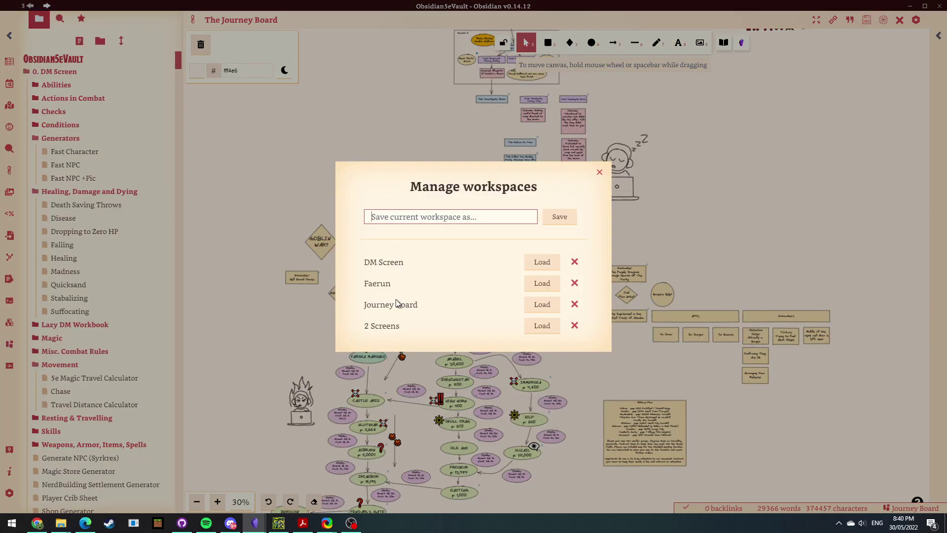
{"action": "left_click", "coordinate": [538, 284]}
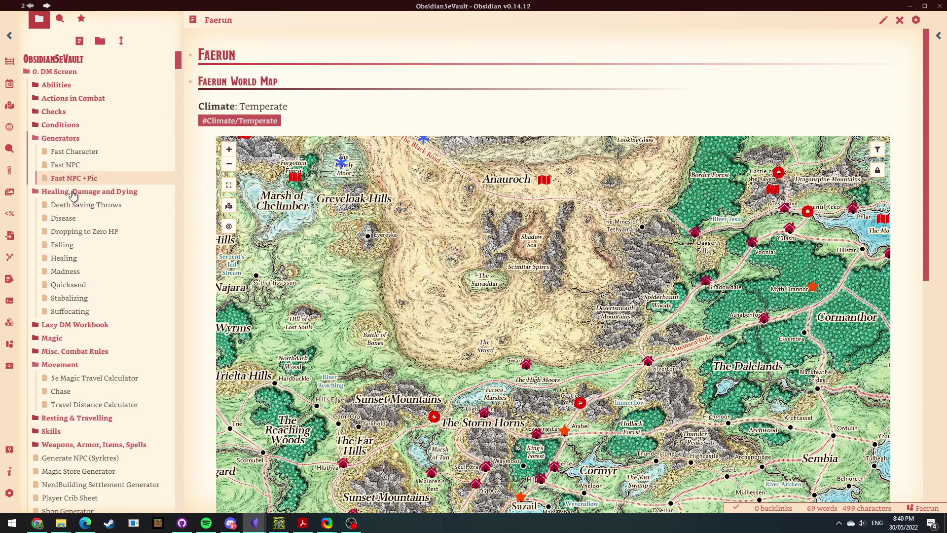
{"action": "scroll", "coordinate": [74, 207], "scroll_direction": "down", "scroll_amount": 5}
{"action": "left_click", "coordinate": [84, 230]}
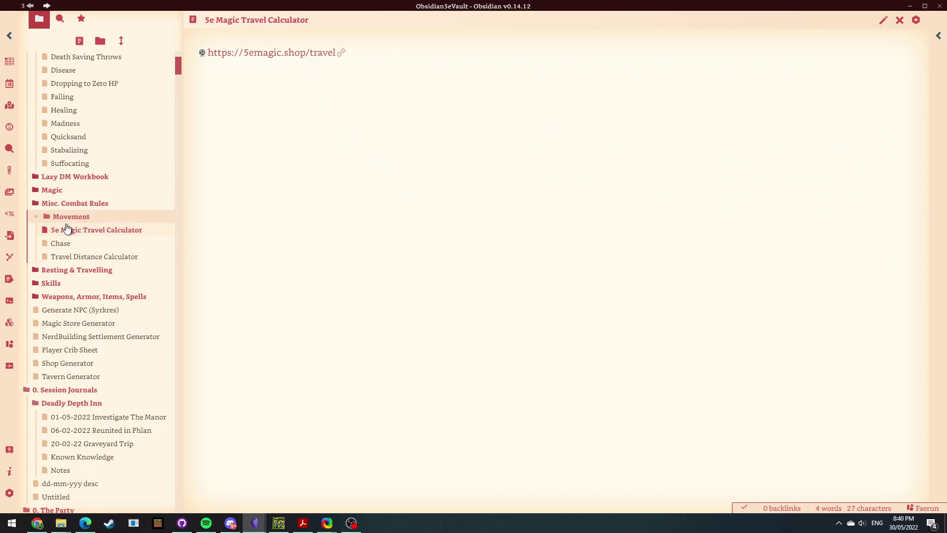
{"action": "left_click", "coordinate": [56, 243]}
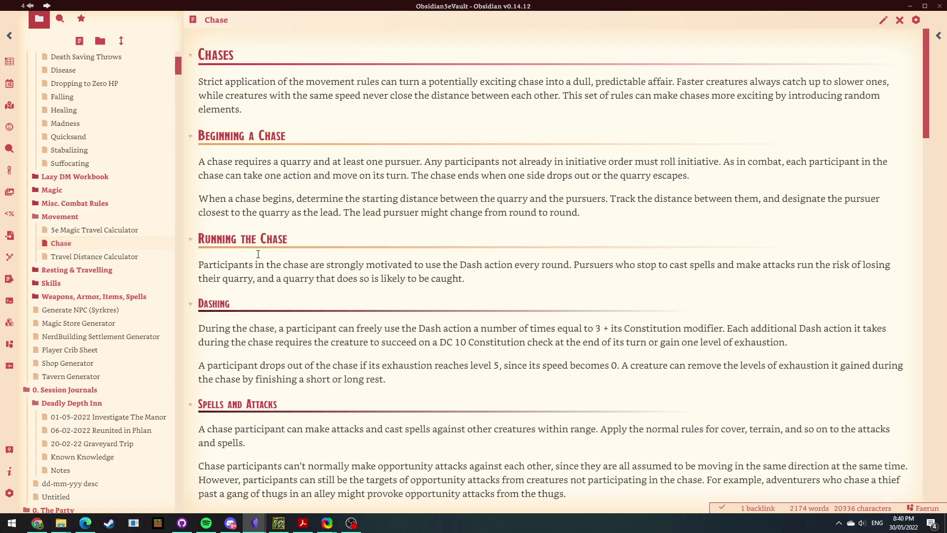
Save the layout as a new workspace named 'Chase Rules'.
{"action": "left_click", "coordinate": [9, 344]}
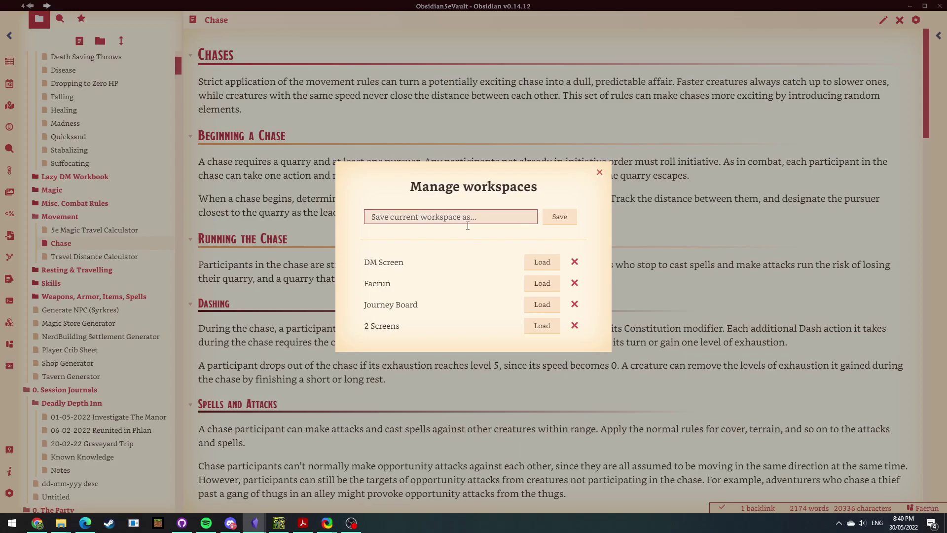
{"action": "type", "text": "Chase Rules"}
{"action": "left_click", "coordinate": [550, 219]}
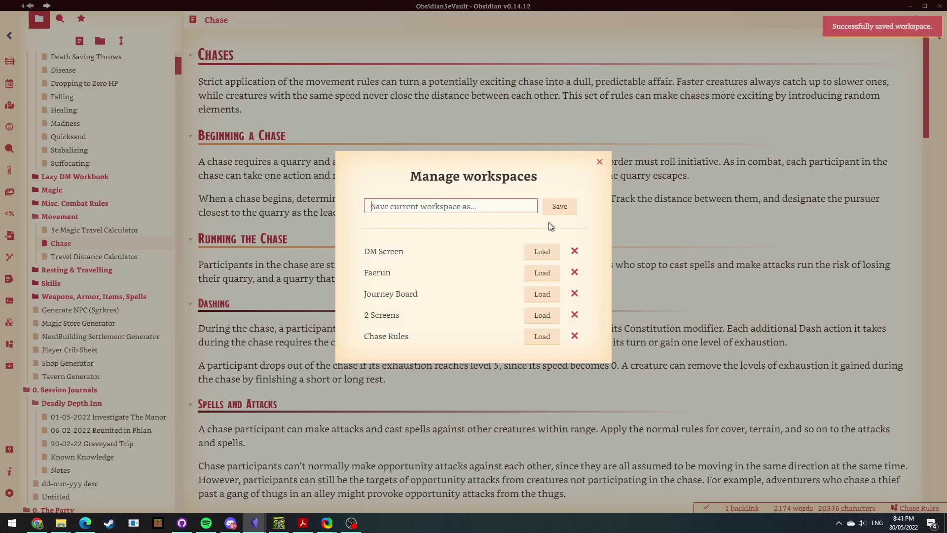
{"action": "left_click", "coordinate": [600, 161]}
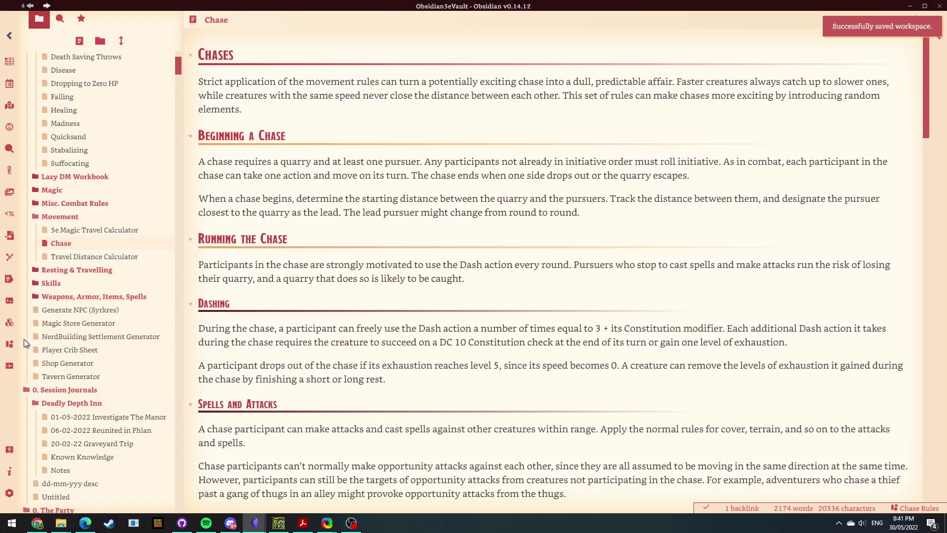
Load the Faerun workspace, then reload the Chase Rules workspace.
{"action": "left_click", "coordinate": [9, 323]}
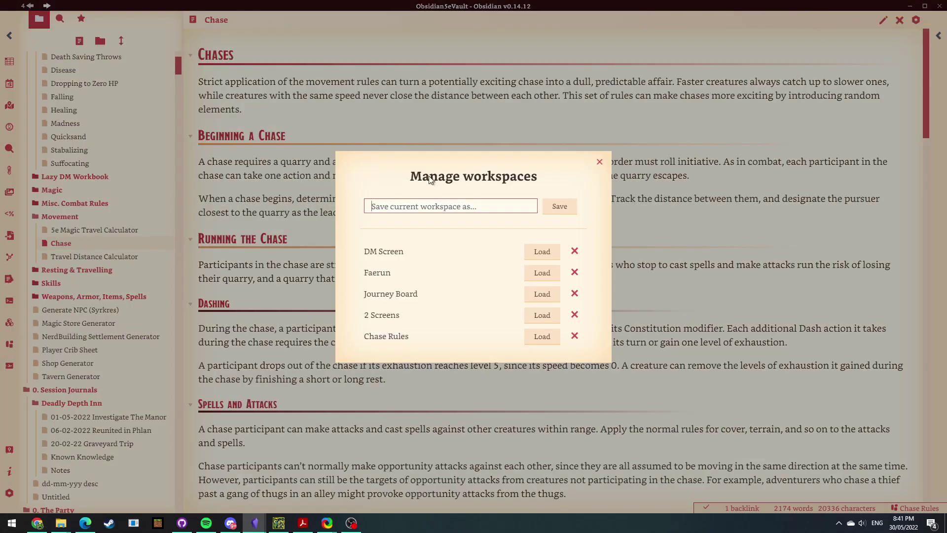
{"action": "left_click", "coordinate": [531, 282]}
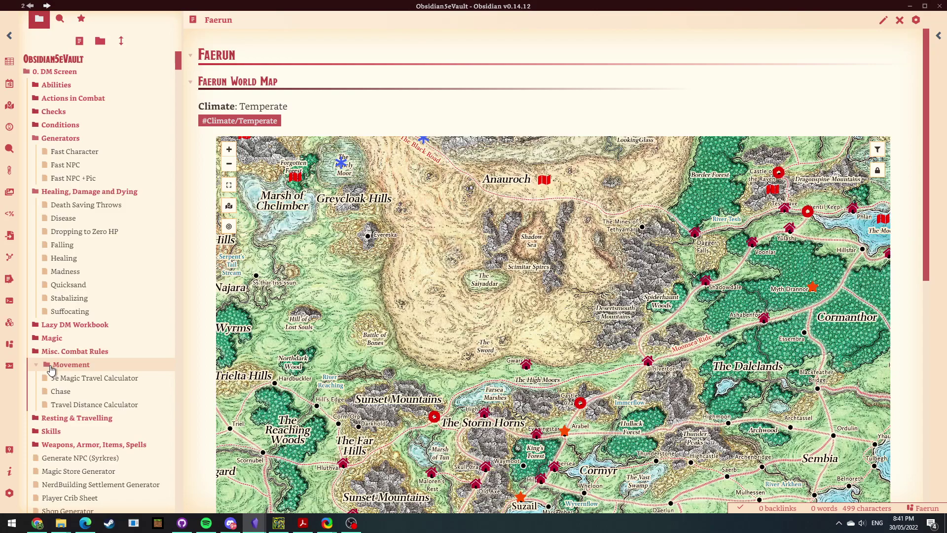
{"action": "left_click", "coordinate": [9, 344]}
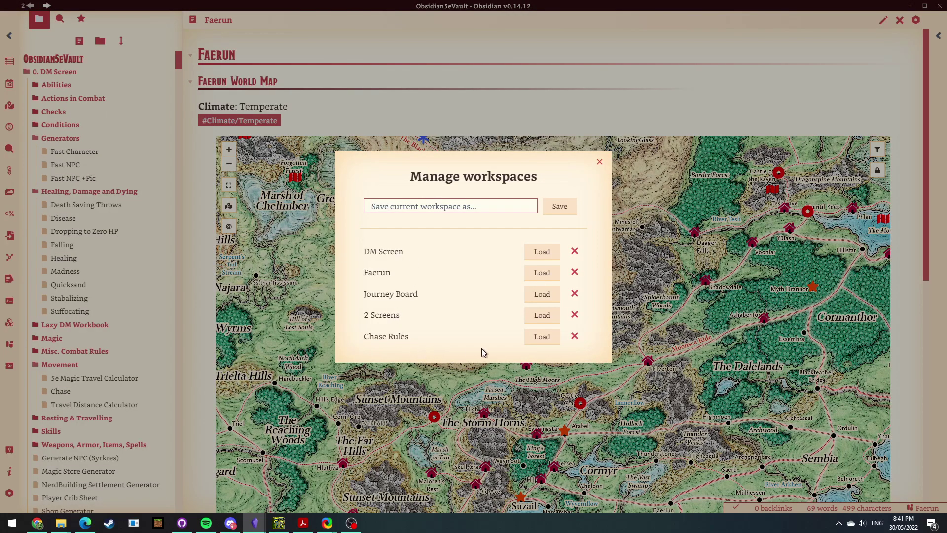
{"action": "left_click", "coordinate": [544, 340]}
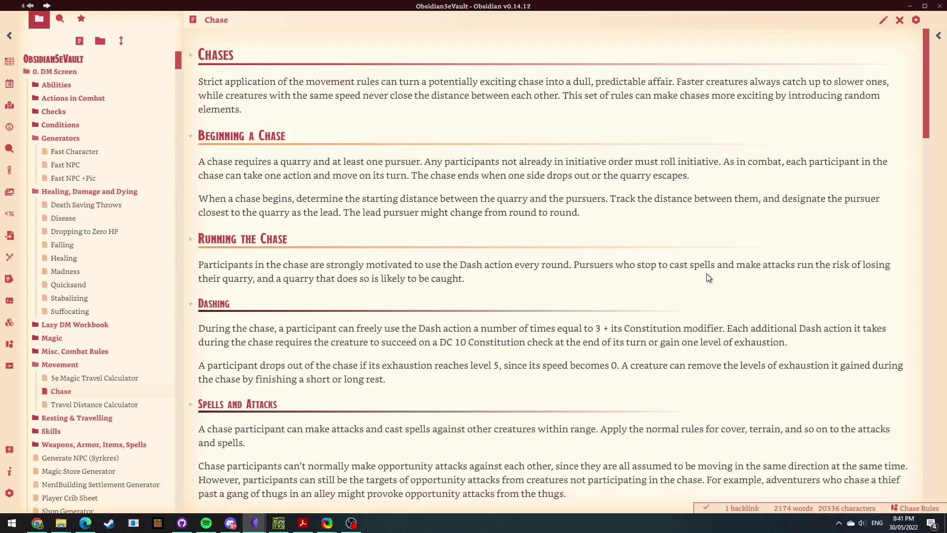
Open Quicksand and Stabalizing in split panes, stacking Stabalizing below Quicksand.
{"action": "left_click", "coordinate": [69, 284], "text": "ctrl"}
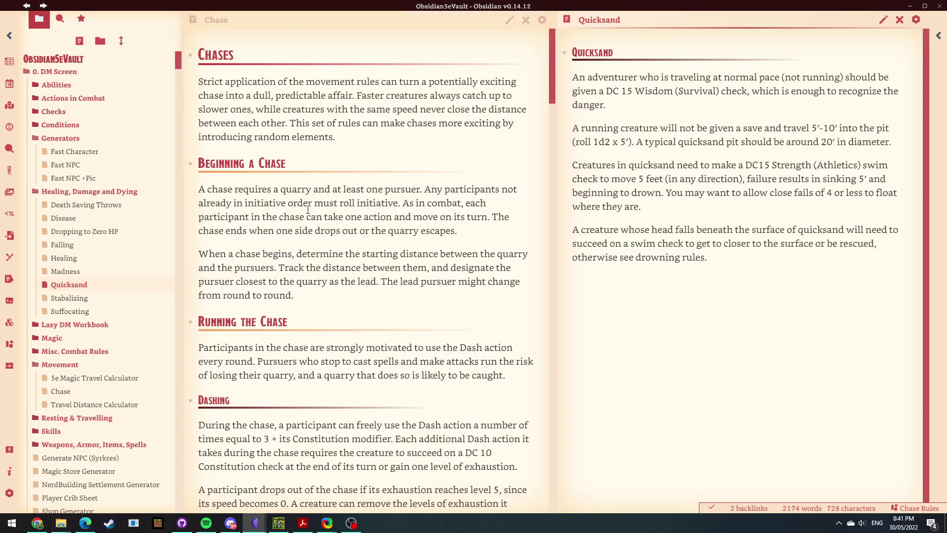
{"action": "left_click", "coordinate": [69, 298], "text": "ctrl"}
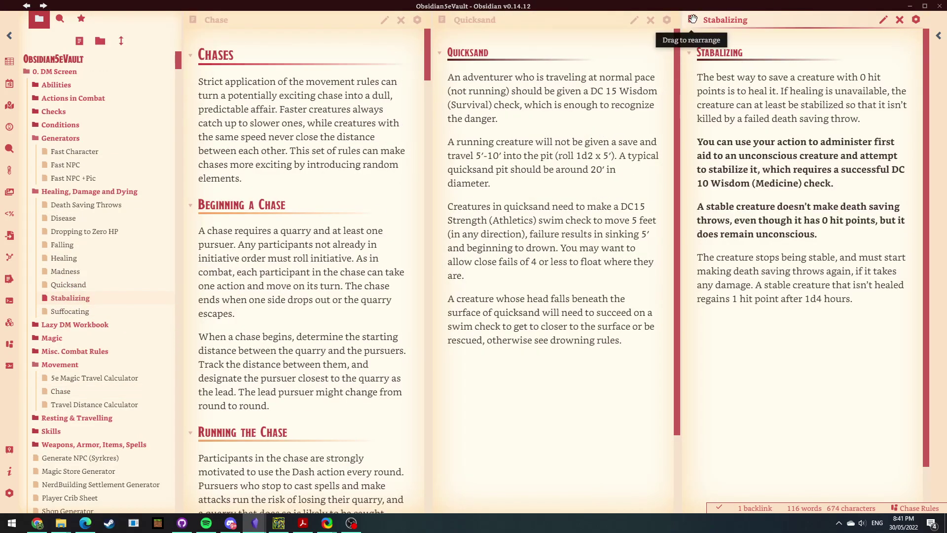
{"action": "left_click_drag", "start_coordinate": [692, 20], "coordinate": [500, 419]}
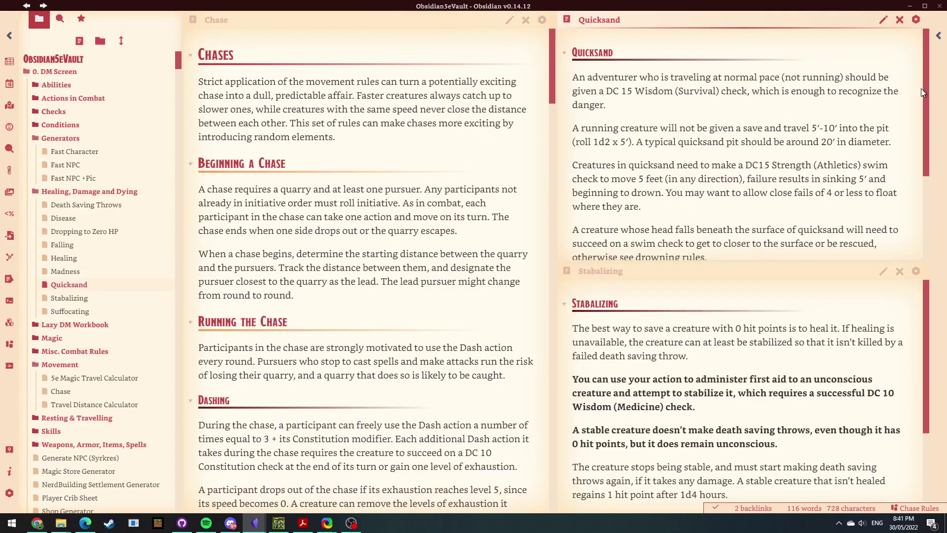
Reveal the initiative tracker sidebar and resave the three-pane layout as 'Chase Rules'.
{"action": "left_click", "coordinate": [937, 36]}
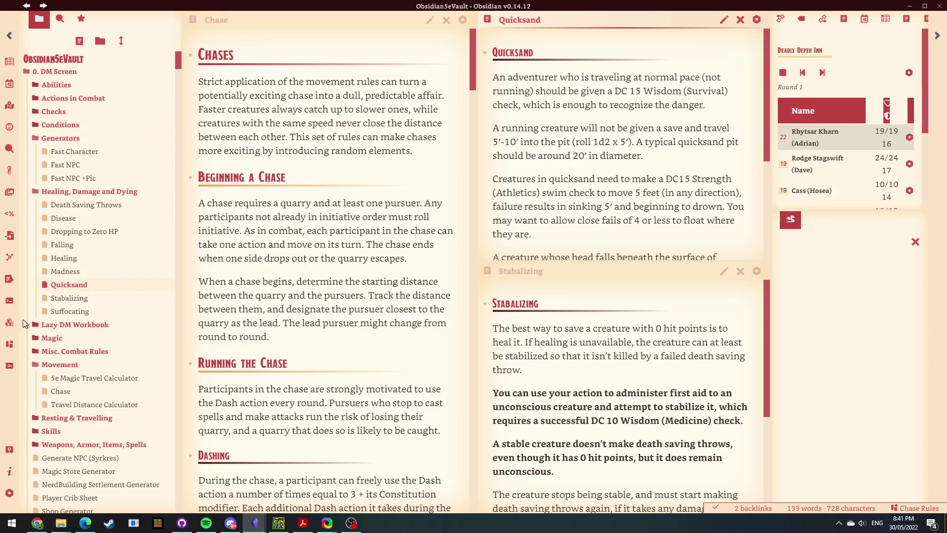
{"action": "left_click", "coordinate": [9, 343]}
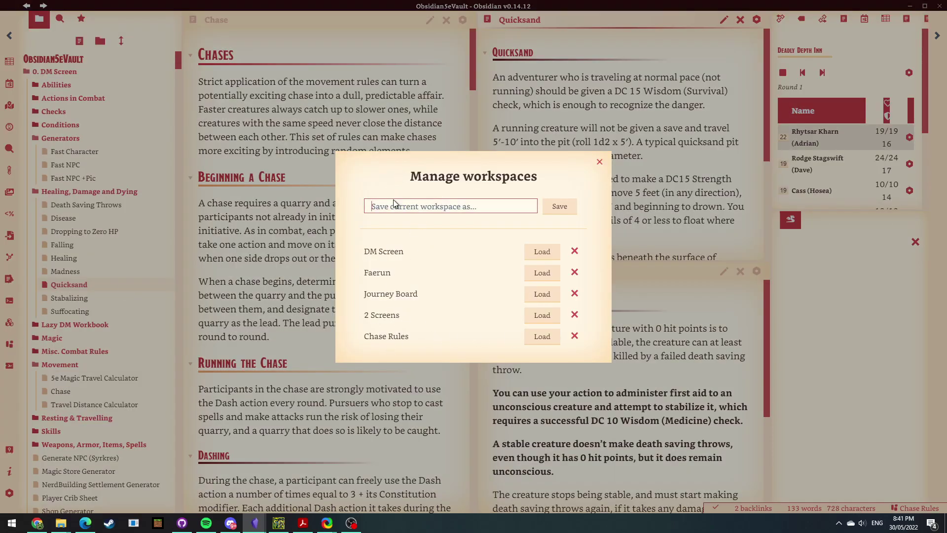
{"action": "type", "text": "Cjha"}
{"action": "key", "text": "BackSpace"}
{"action": "key", "text": "BackSpace"}
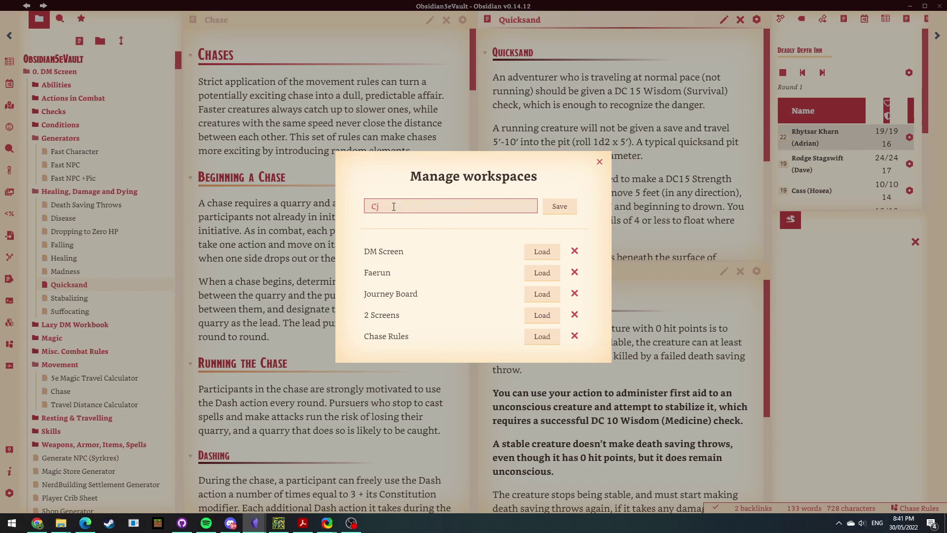
{"action": "key", "text": "BackSpace"}
{"action": "type", "text": "hase Rules"}
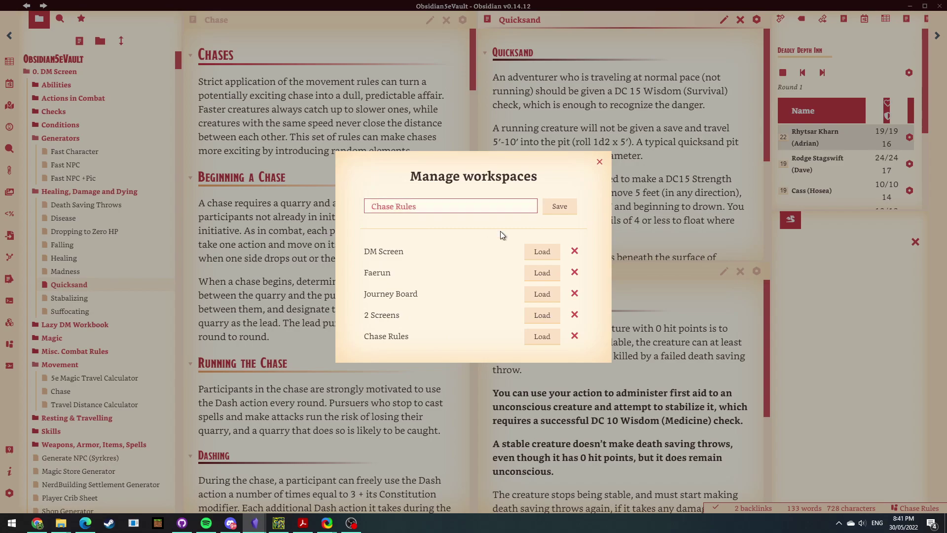
{"action": "left_click", "coordinate": [556, 210]}
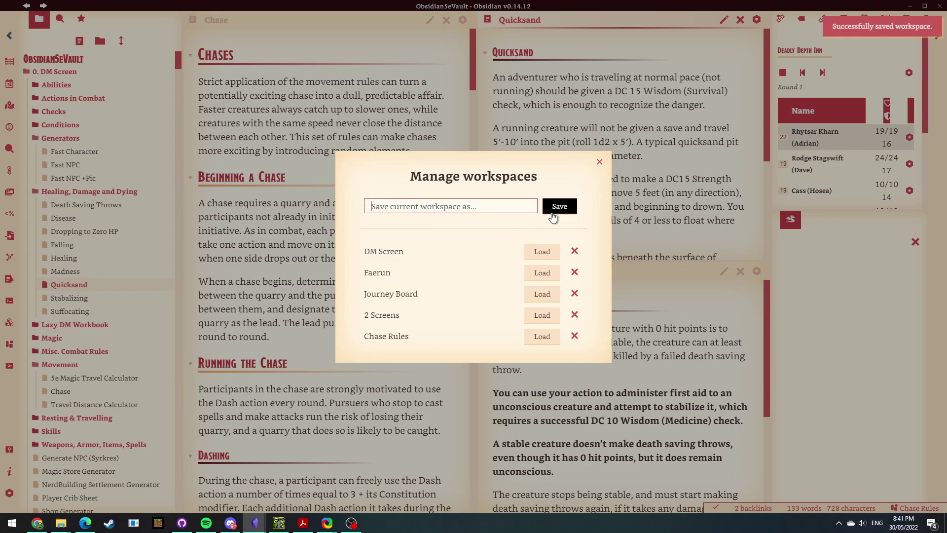
{"action": "left_click", "coordinate": [617, 164]}
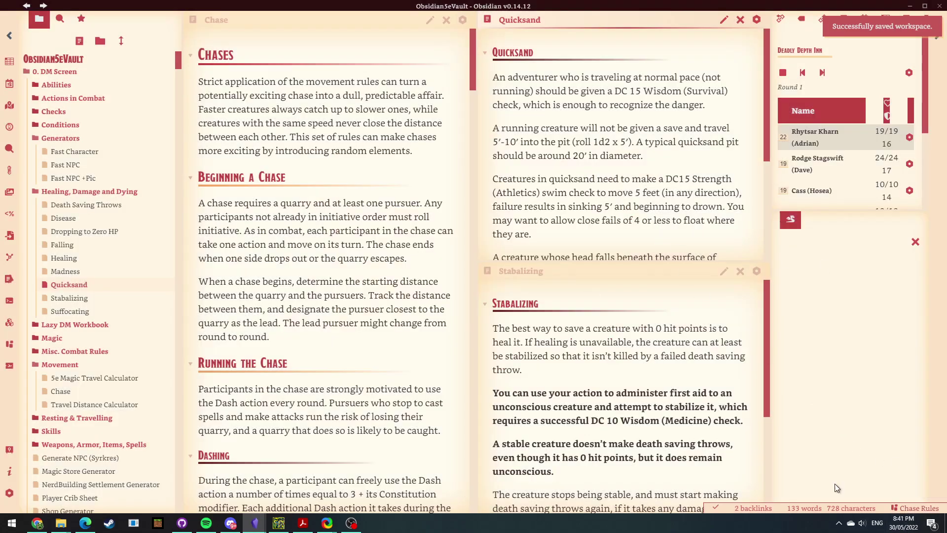
{"action": "left_click", "coordinate": [10, 344]}
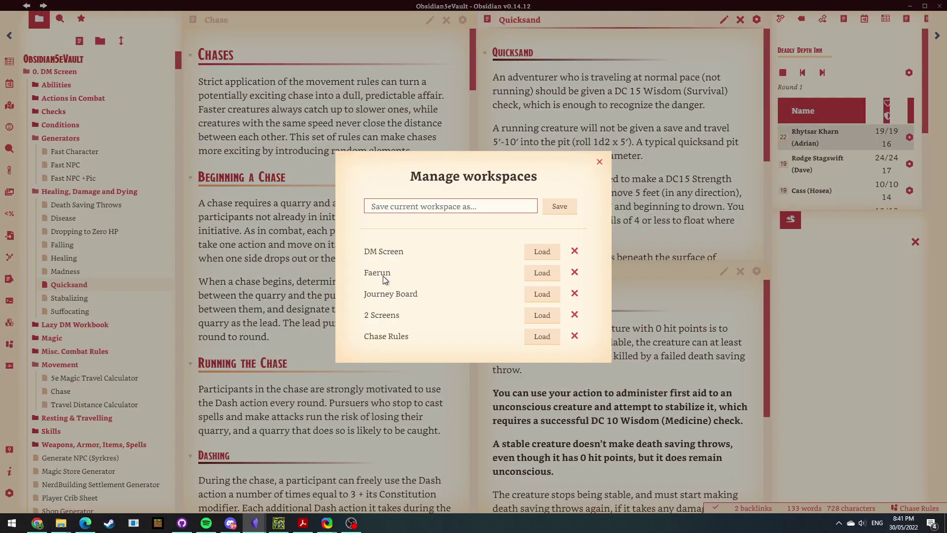
{"action": "left_click", "coordinate": [541, 273]}
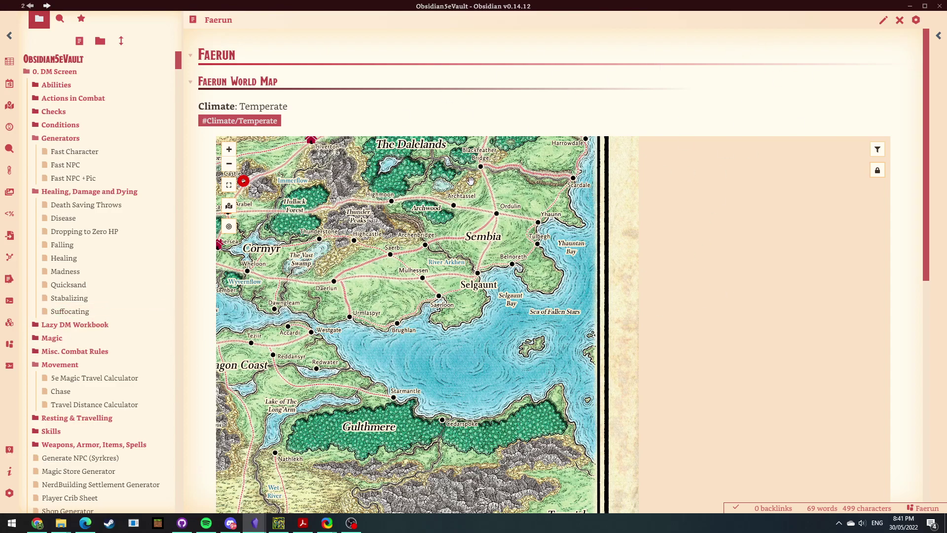
{"action": "left_click", "coordinate": [9, 344]}
{"action": "left_click", "coordinate": [553, 335]}
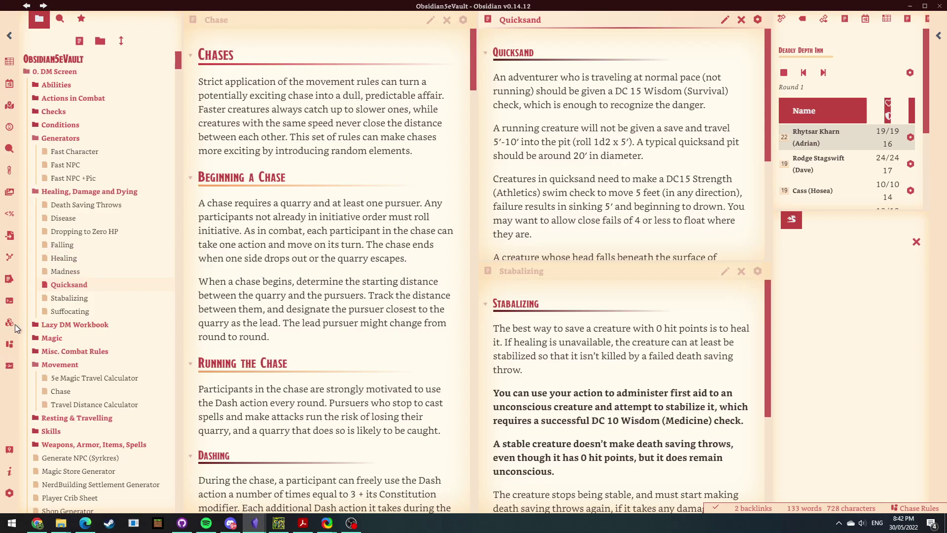
Go to the Community plugins page in Obsidian's settings.
{"action": "left_click", "coordinate": [8, 345]}
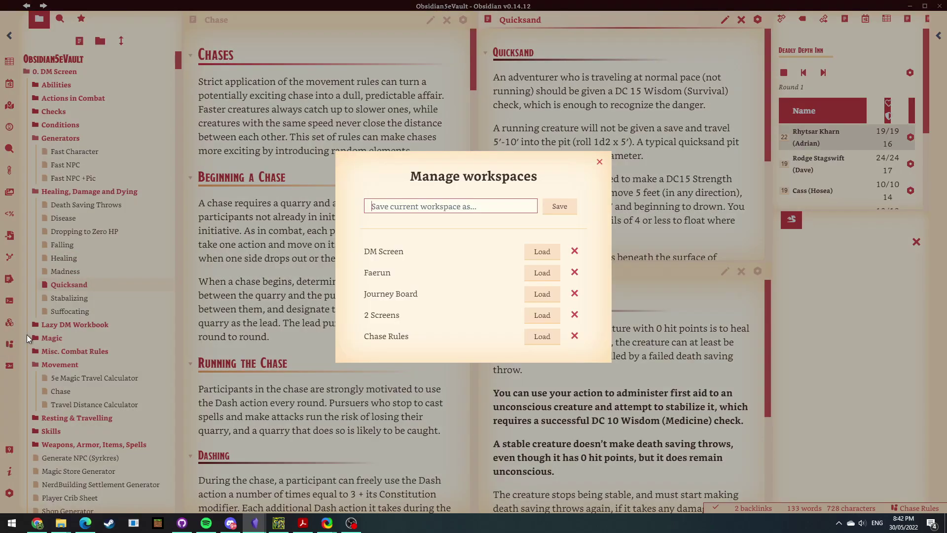
{"action": "left_click", "coordinate": [599, 163]}
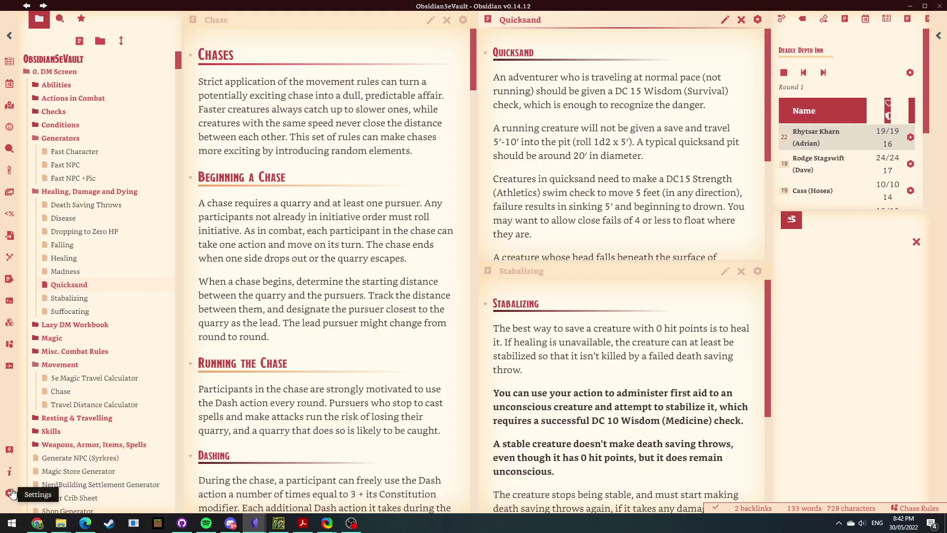
{"action": "left_click", "coordinate": [9, 492]}
{"action": "left_click", "coordinate": [245, 210]}
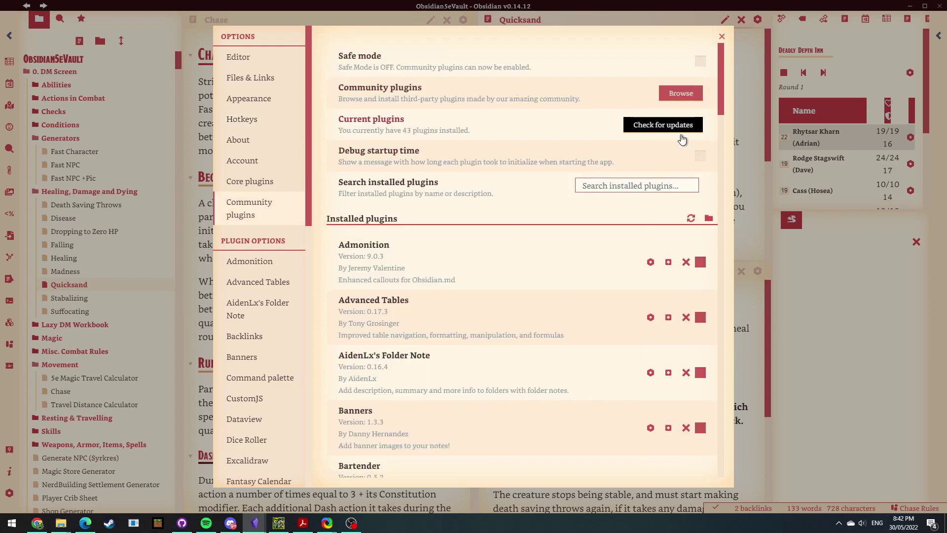
Search the plugin browser for 'Workspaces Plus' and open its details.
{"action": "left_click", "coordinate": [693, 95]}
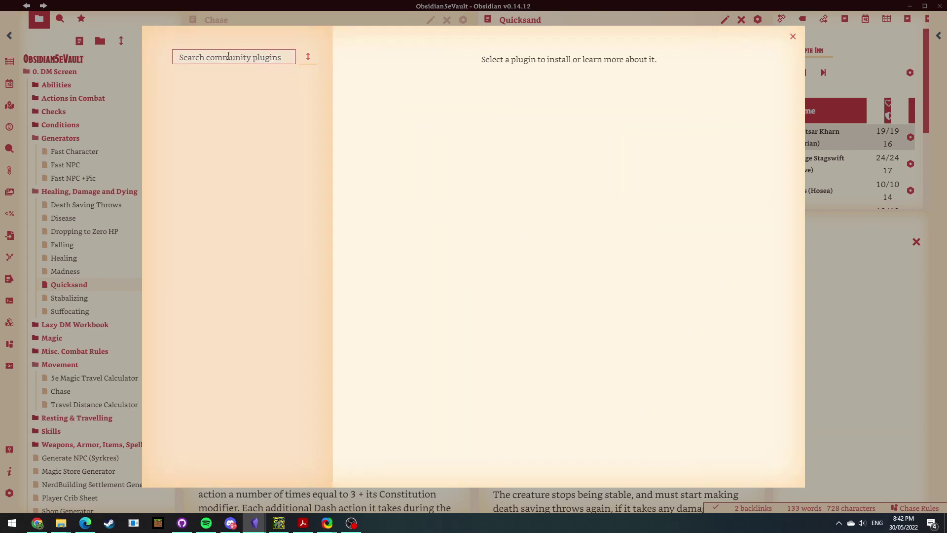
{"action": "type", "text": "Wor"}
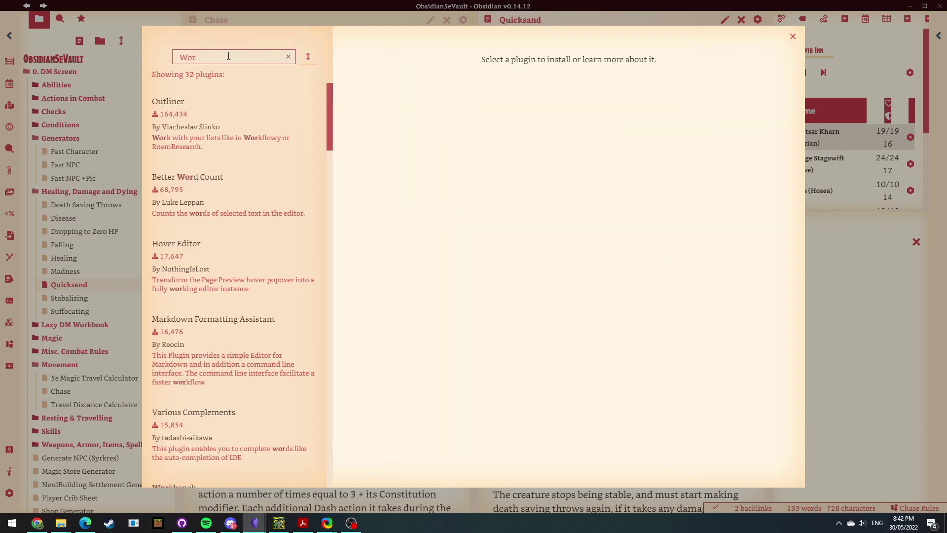
{"action": "type", "text": "k"}
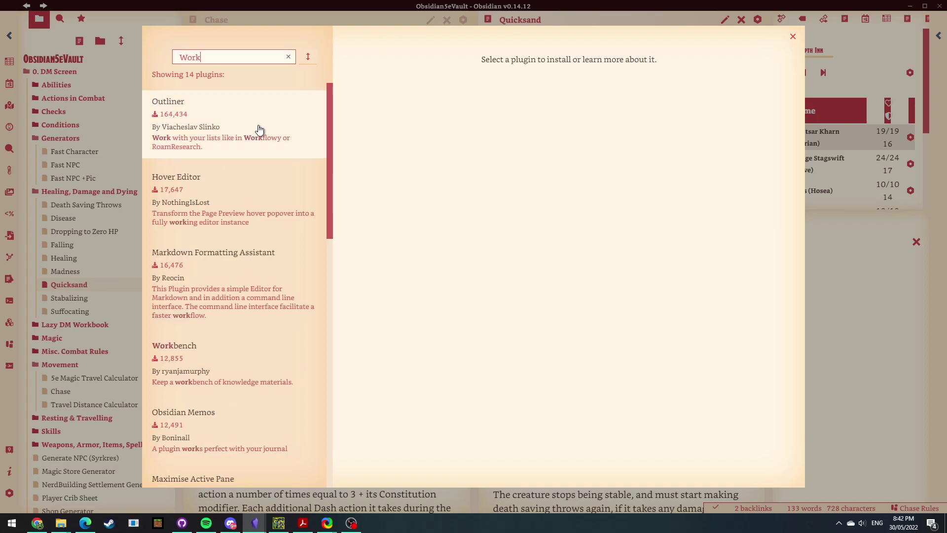
{"action": "scroll", "coordinate": [253, 165], "scroll_direction": "down", "scroll_amount": 6}
{"action": "scroll", "coordinate": [251, 168], "scroll_direction": "up", "scroll_amount": 1}
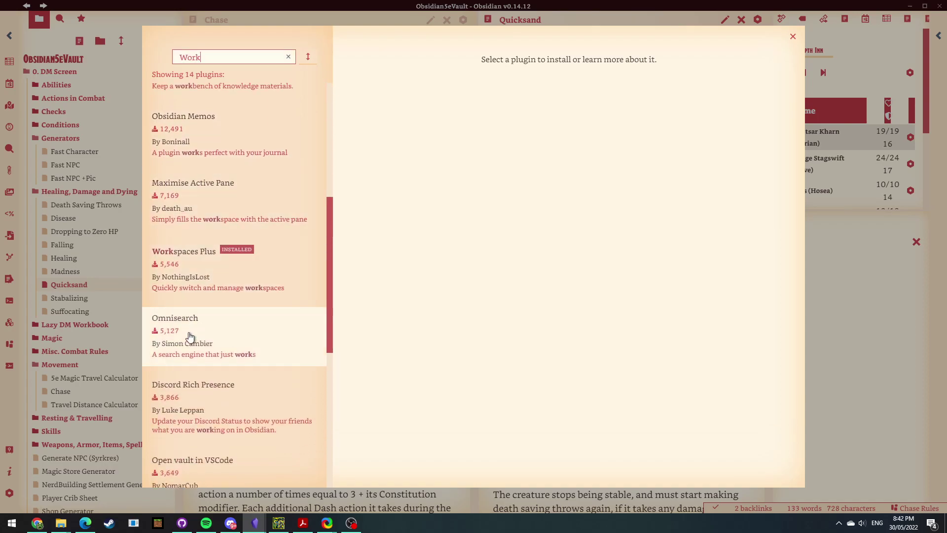
{"action": "left_click", "coordinate": [233, 275]}
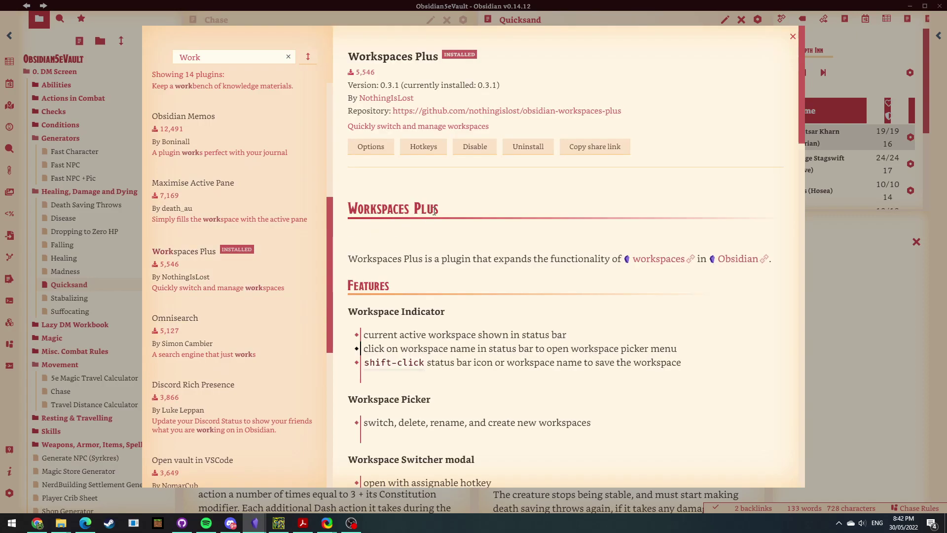
{"action": "left_click", "coordinate": [215, 52]}
{"action": "type", "text": "s"}
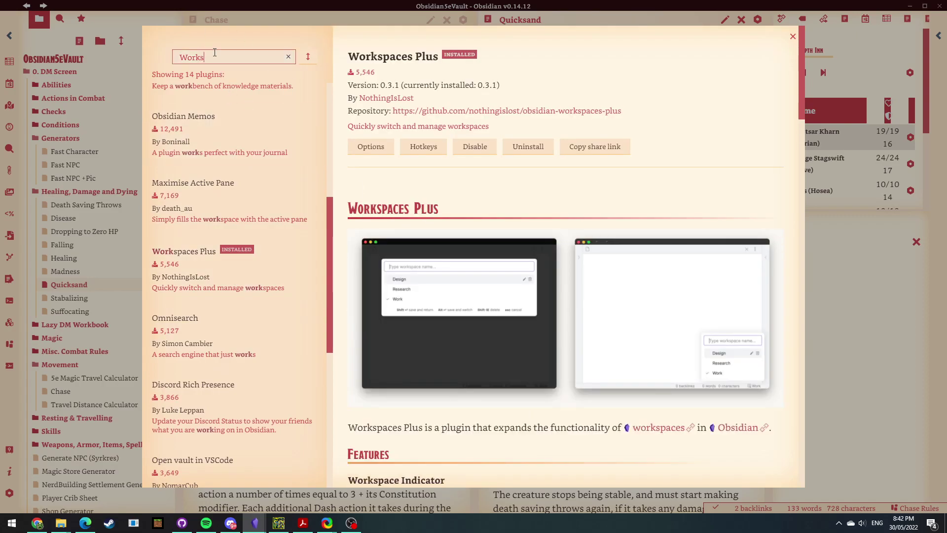
{"action": "type", "text": "paces "}
{"action": "type", "text": "Plus"}
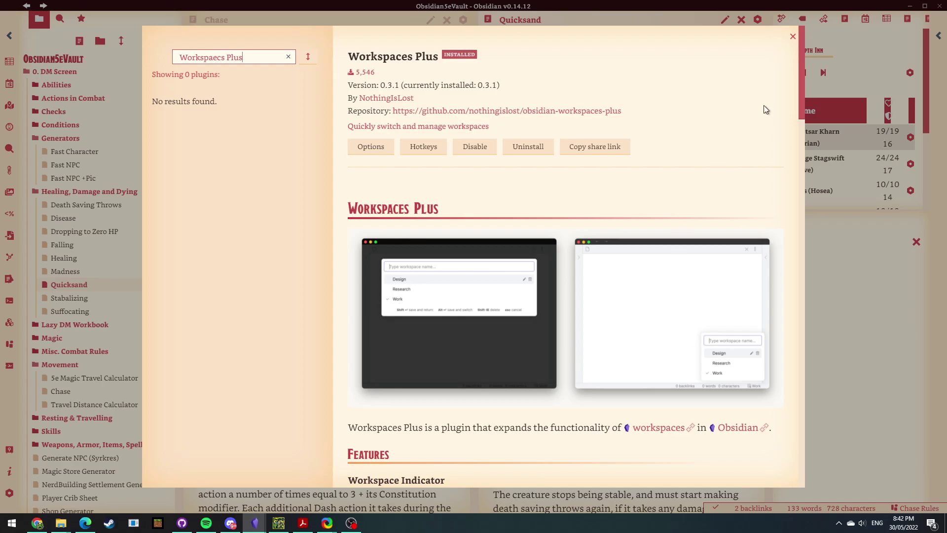
Read through the Workspaces Plus readme, then close the plugin browser.
{"action": "scroll", "coordinate": [685, 118], "scroll_direction": "down", "scroll_amount": 9}
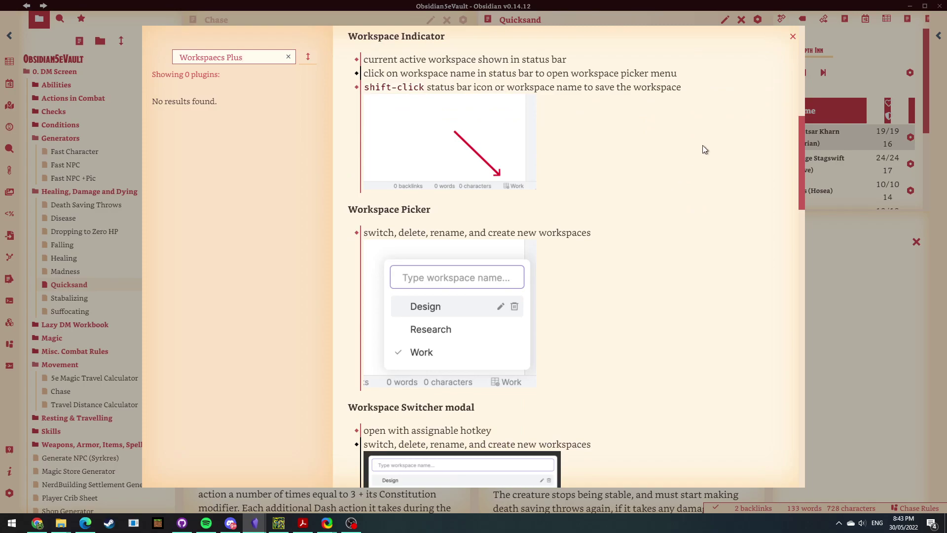
{"action": "scroll", "coordinate": [699, 215], "scroll_direction": "down", "scroll_amount": 7}
{"action": "scroll", "coordinate": [682, 251], "scroll_direction": "down", "scroll_amount": 9}
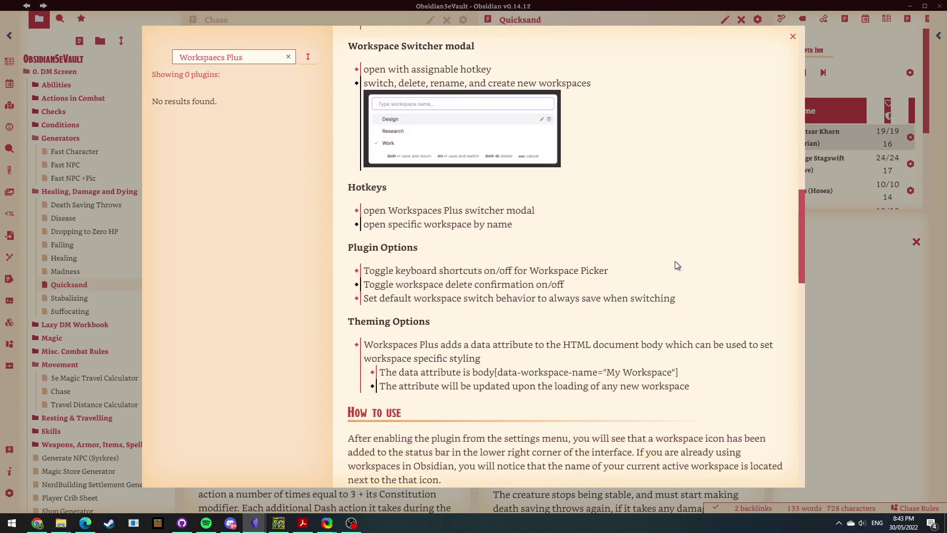
{"action": "scroll", "coordinate": [676, 286], "scroll_direction": "down", "scroll_amount": 6}
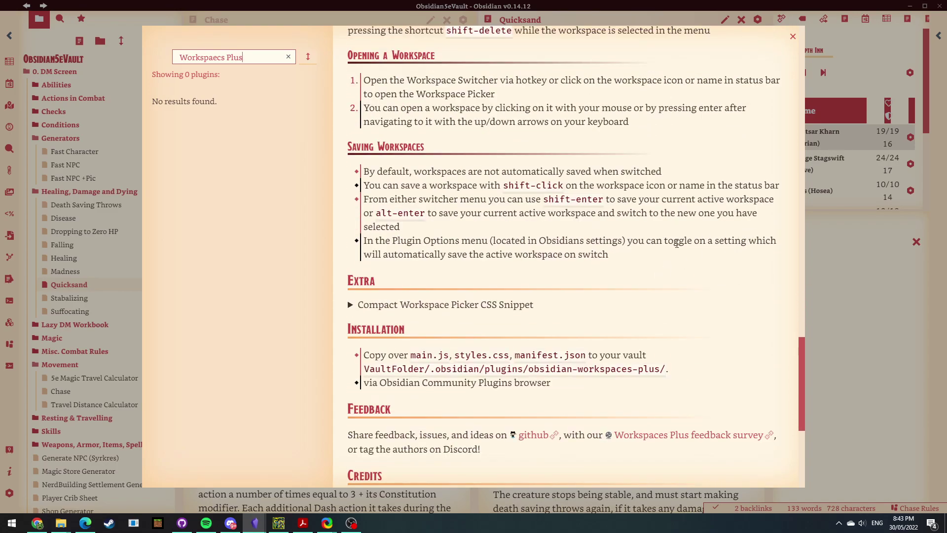
{"action": "left_click", "coordinate": [876, 308]}
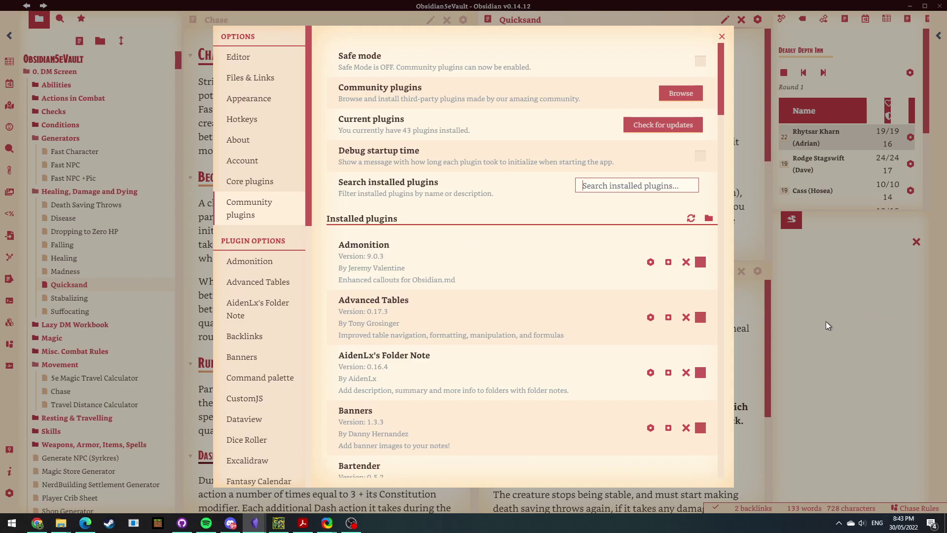
Show Quicksand's backlinks and save the layout as a new workspace 'Chase Screen'.
{"action": "left_click", "coordinate": [830, 320]}
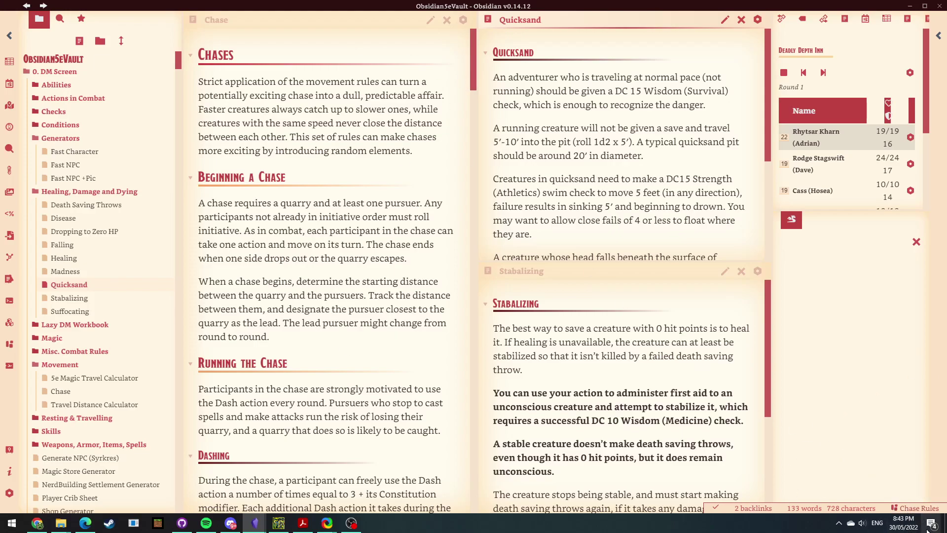
{"action": "left_click", "coordinate": [744, 511]}
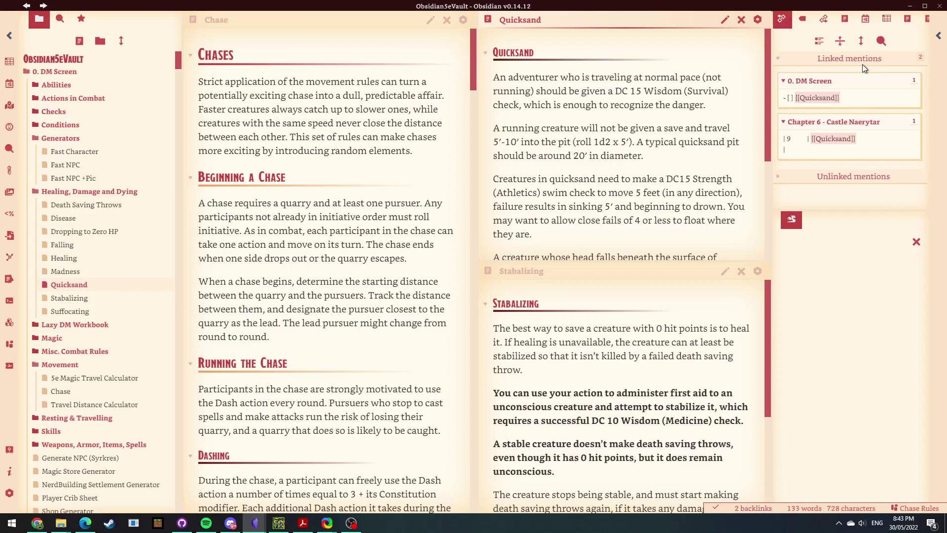
{"action": "left_click", "coordinate": [912, 508]}
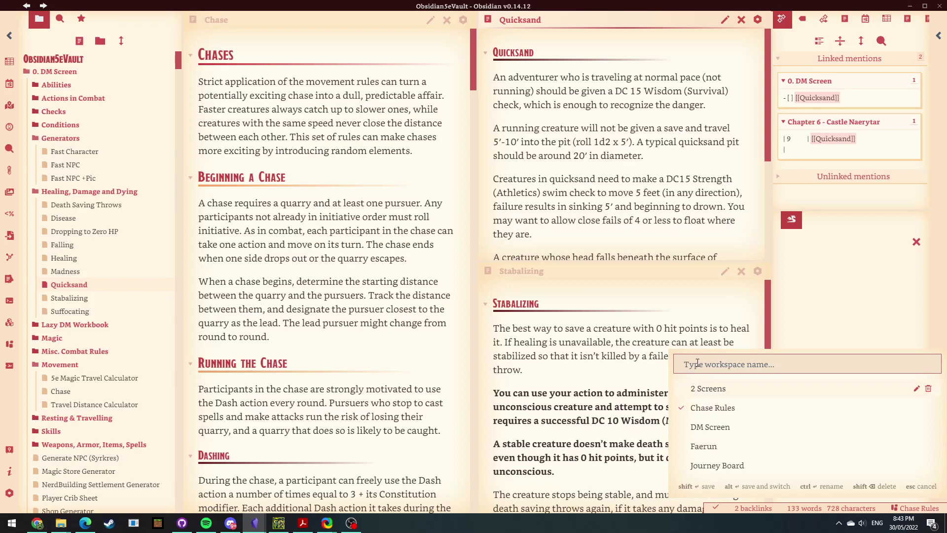
{"action": "type", "text": "Chase Scree"}
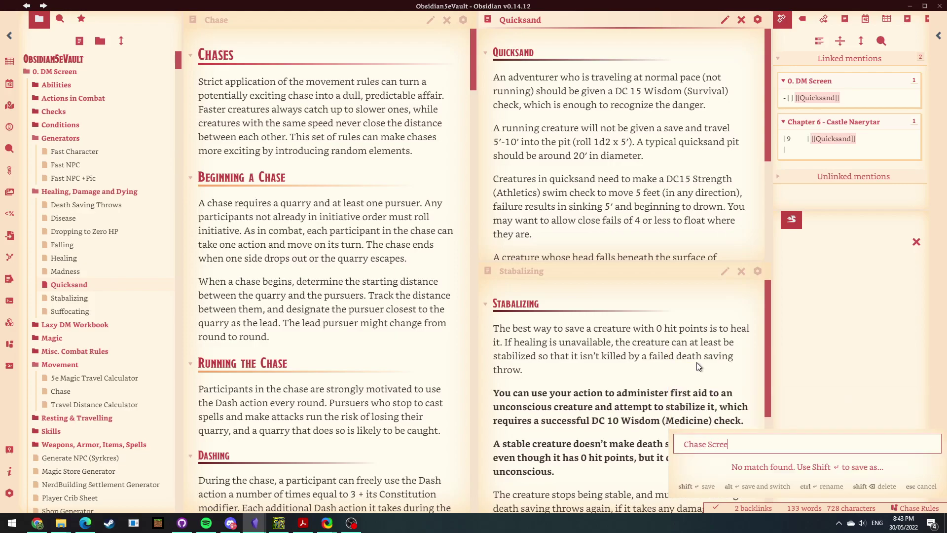
{"action": "type", "text": "n"}
{"action": "key", "text": "shift+Return"}
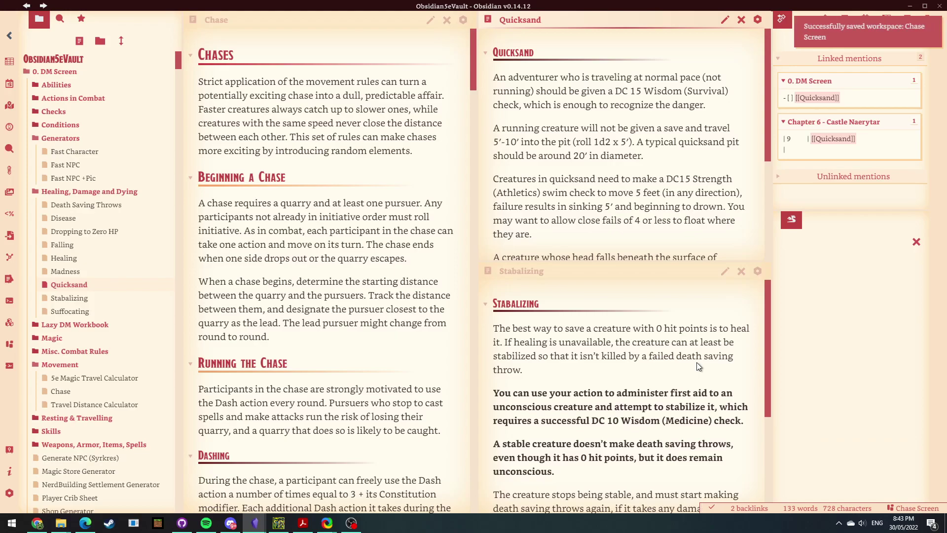
Switch back to the Chase Rules workspace from the status-bar picker.
{"action": "left_click", "coordinate": [913, 508]}
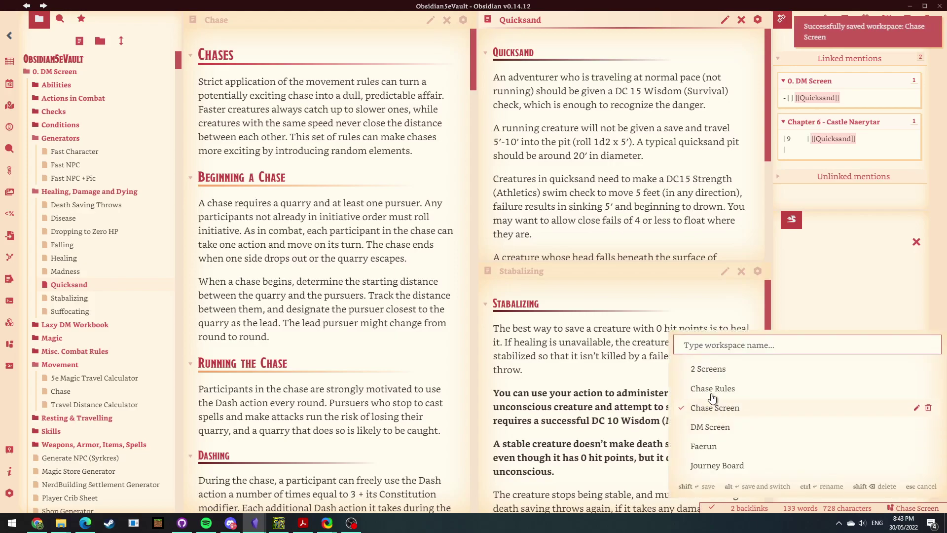
{"action": "left_click", "coordinate": [710, 389]}
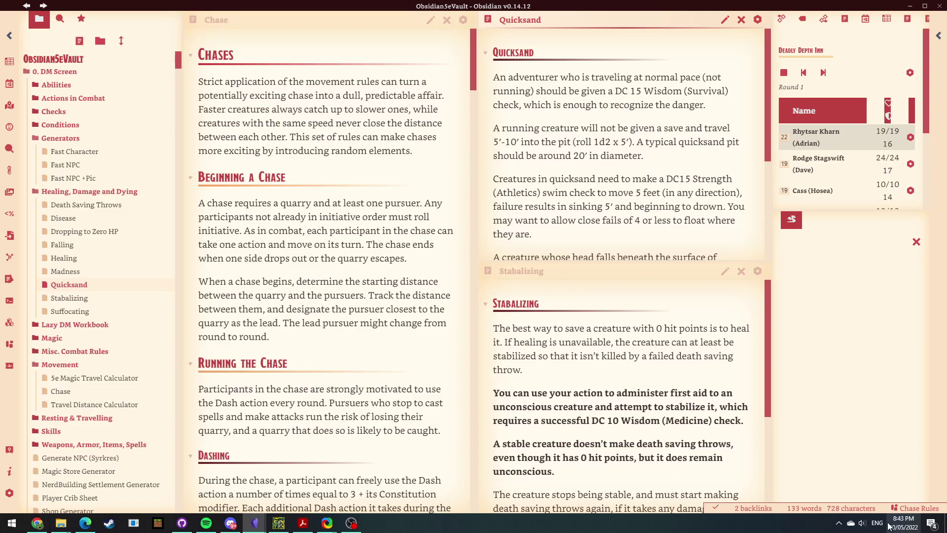
{"action": "left_click", "coordinate": [899, 512]}
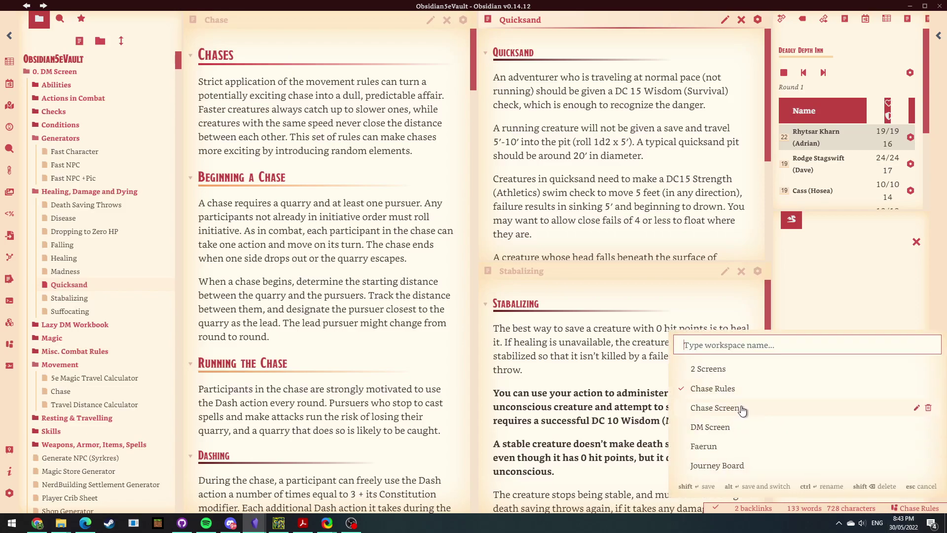
Switch to the DM Screen workspace, then load the Faerun workspace.
{"action": "left_click", "coordinate": [721, 428]}
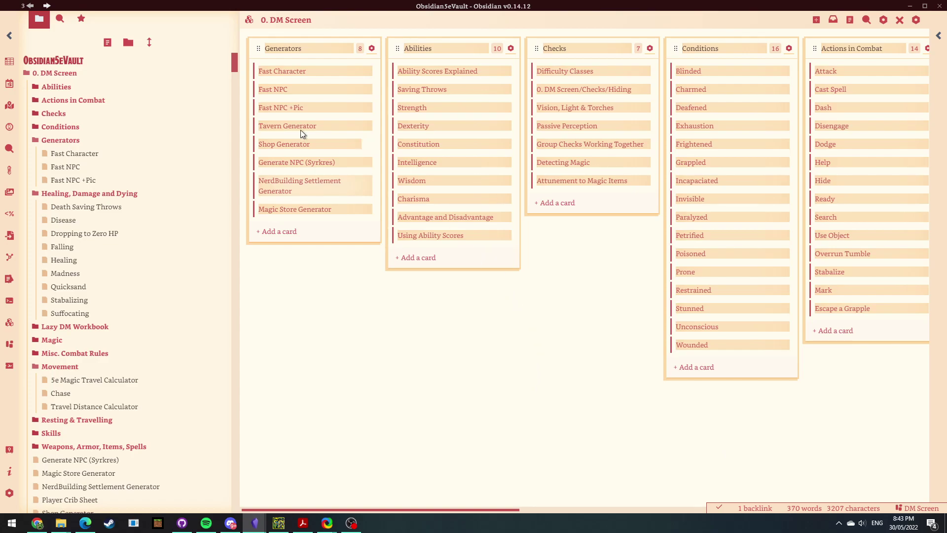
{"action": "left_click", "coordinate": [918, 508]}
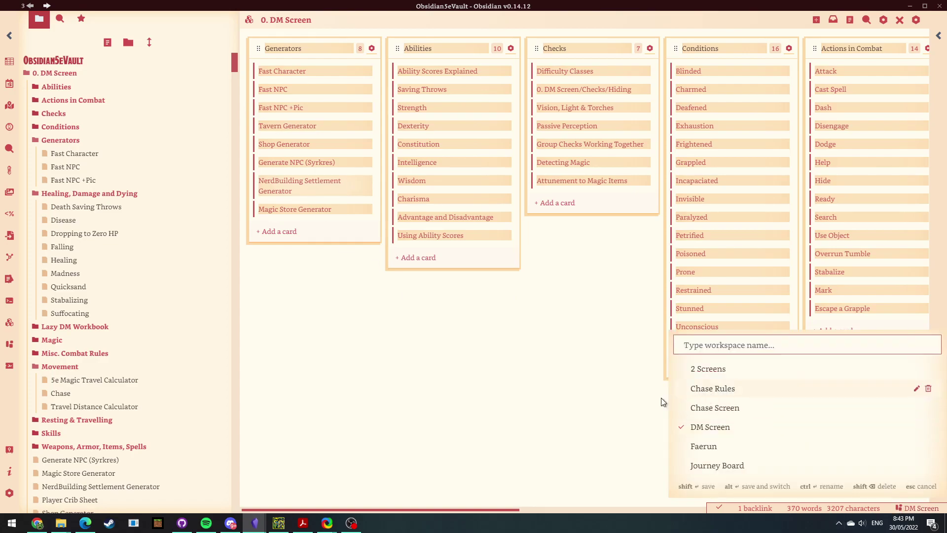
{"action": "left_click", "coordinate": [705, 446]}
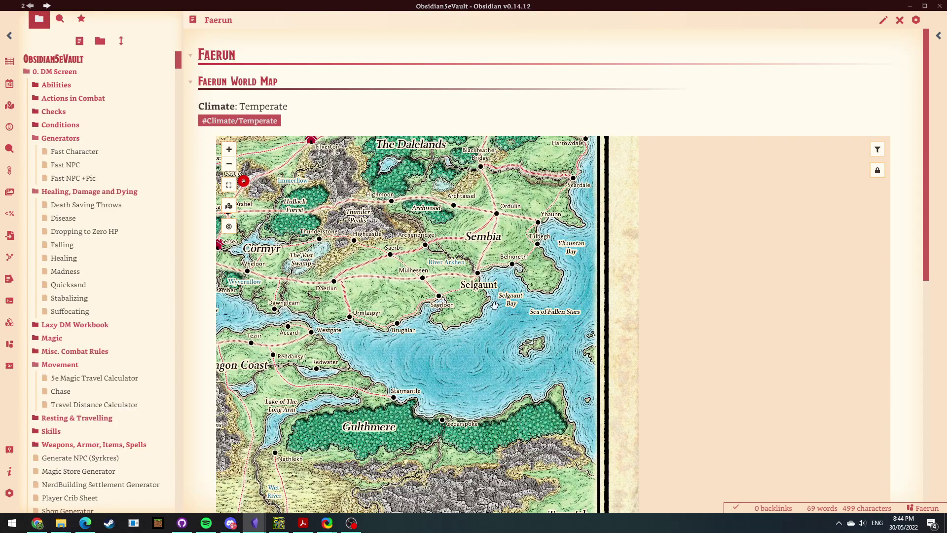
{"action": "scroll", "coordinate": [619, 369], "scroll_direction": "down", "scroll_amount": 5}
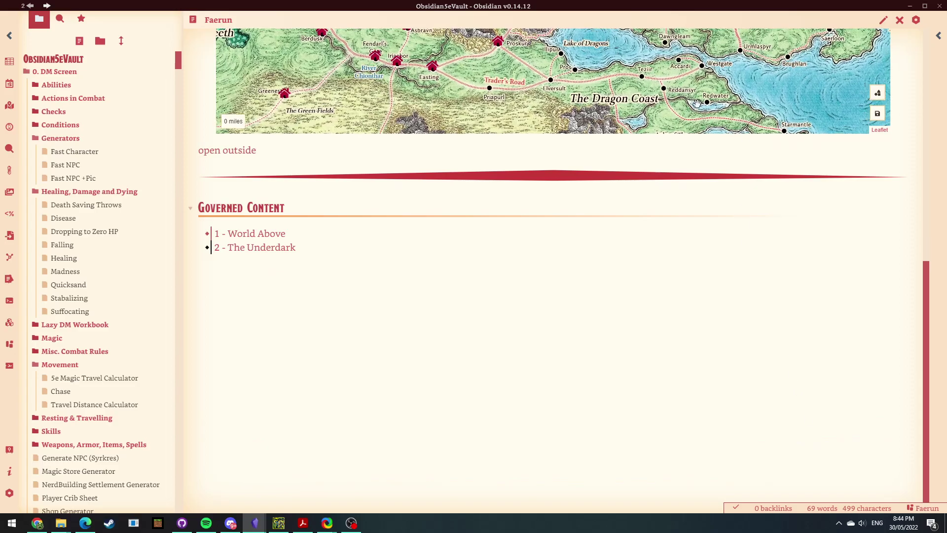
{"action": "scroll", "coordinate": [742, 239], "scroll_direction": "up", "scroll_amount": 5}
{"action": "scroll", "coordinate": [765, 205], "scroll_direction": "down", "scroll_amount": 3}
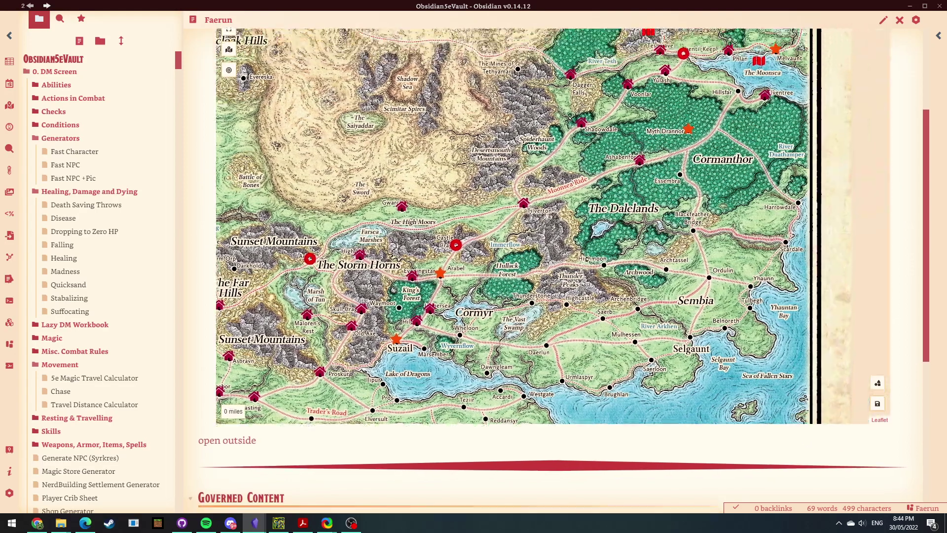
{"action": "scroll", "coordinate": [650, 218], "scroll_direction": "up", "scroll_amount": 5}
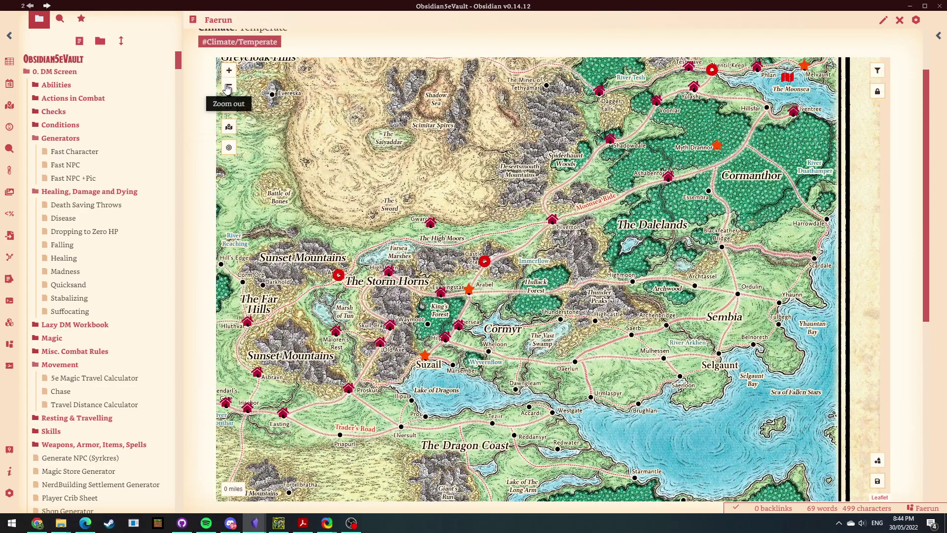
Zoom the Faerun world map out to show a wider region.
{"action": "left_click", "coordinate": [228, 85]}
{"action": "scroll", "coordinate": [718, 279], "scroll_direction": "down", "scroll_amount": 5}
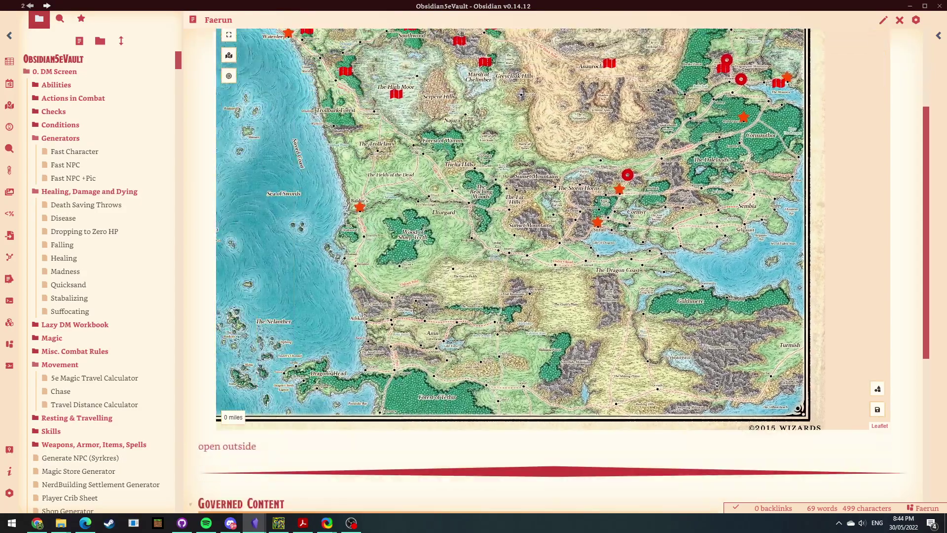
{"action": "scroll", "coordinate": [729, 326], "scroll_direction": "up", "scroll_amount": 4}
{"action": "scroll", "coordinate": [729, 327], "scroll_direction": "up", "scroll_amount": 2}
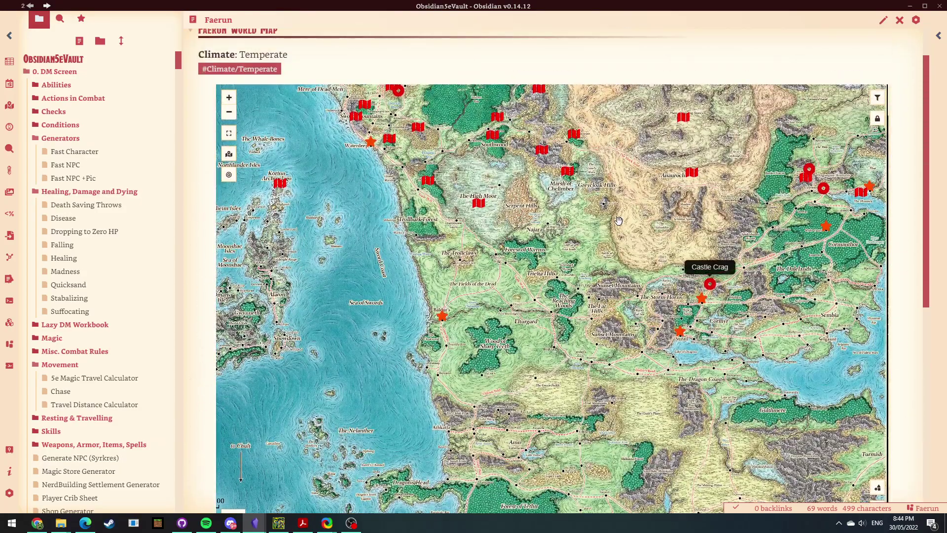